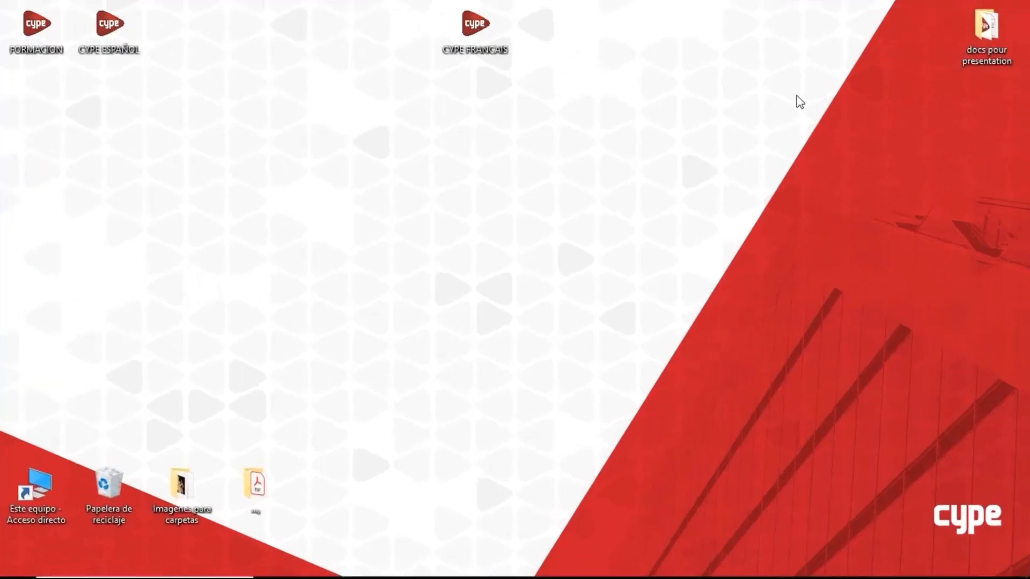
Switch to Google Maps and view the pedestrian footbridge over Av. del Planetario, beside Parque Enrique Tierno Galván, in Street View.
mouse_move(432, 576)
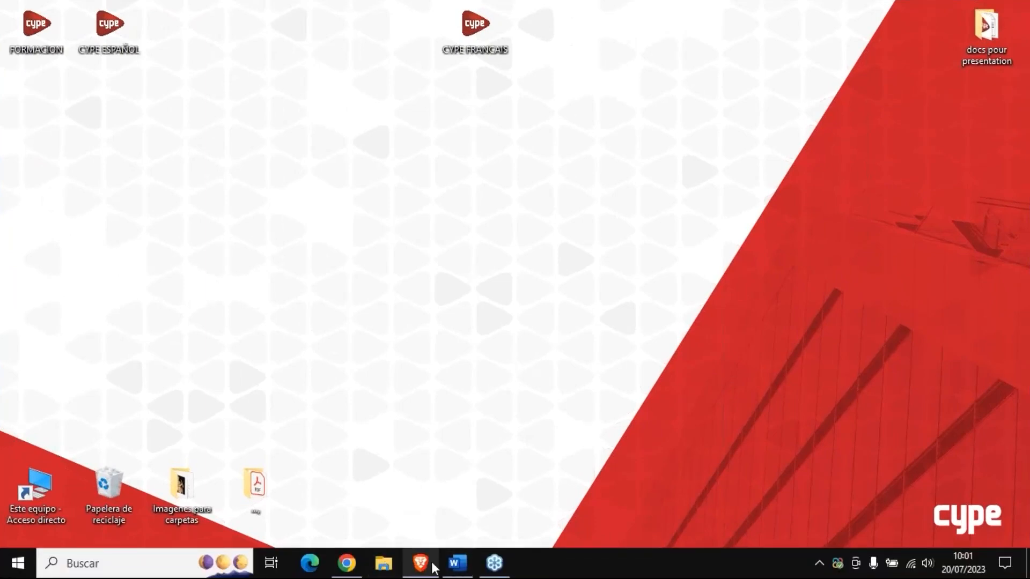
left_click(347, 563)
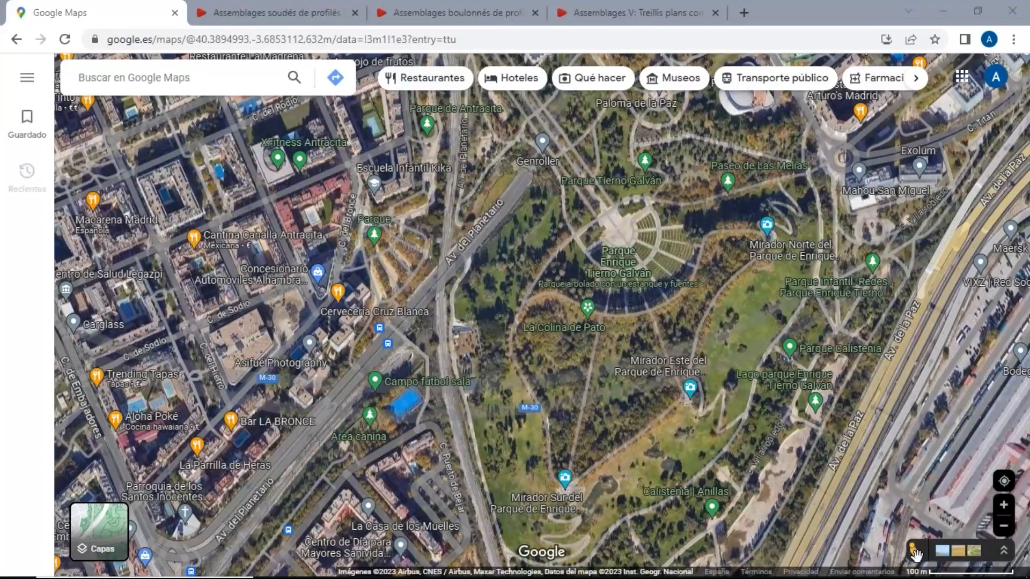
left_click_drag(917, 550, 386, 299)
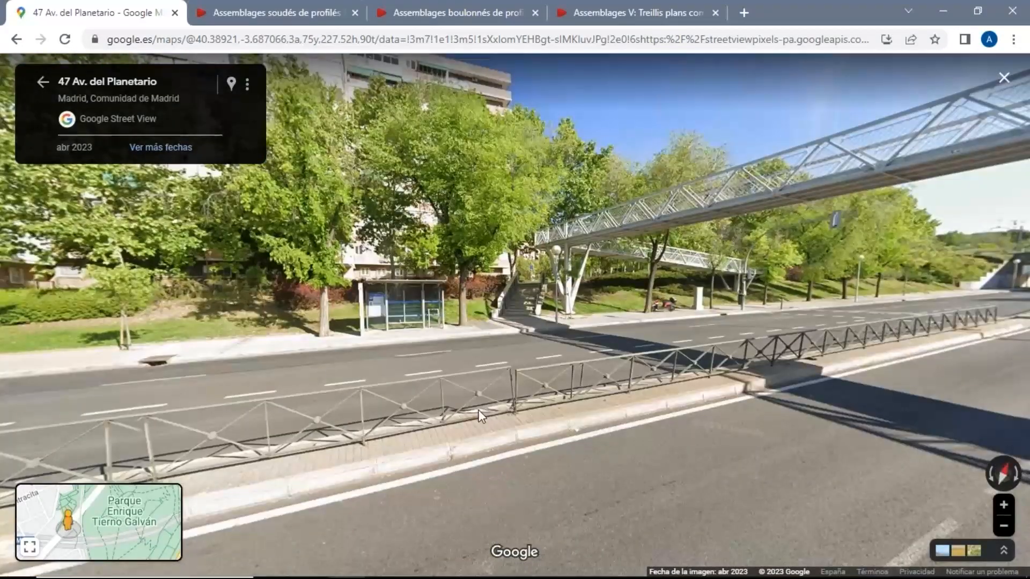
left_click_drag(478, 415, 123, 441)
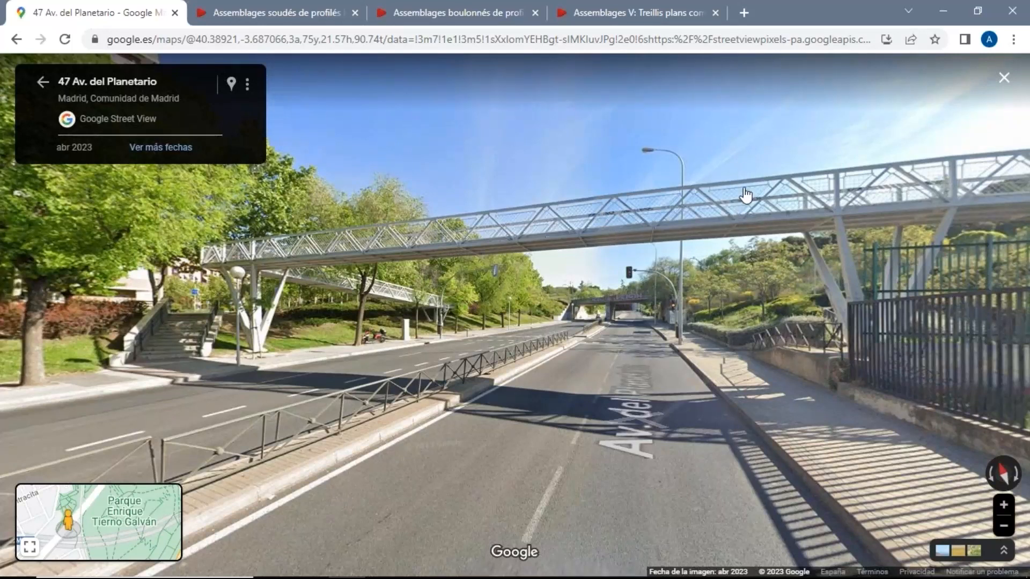
left_click(944, 9)
Launch CYPE 3D from the French CYPE 2024 suite, accepting the temporary licence notices.
double_click(495, 31)
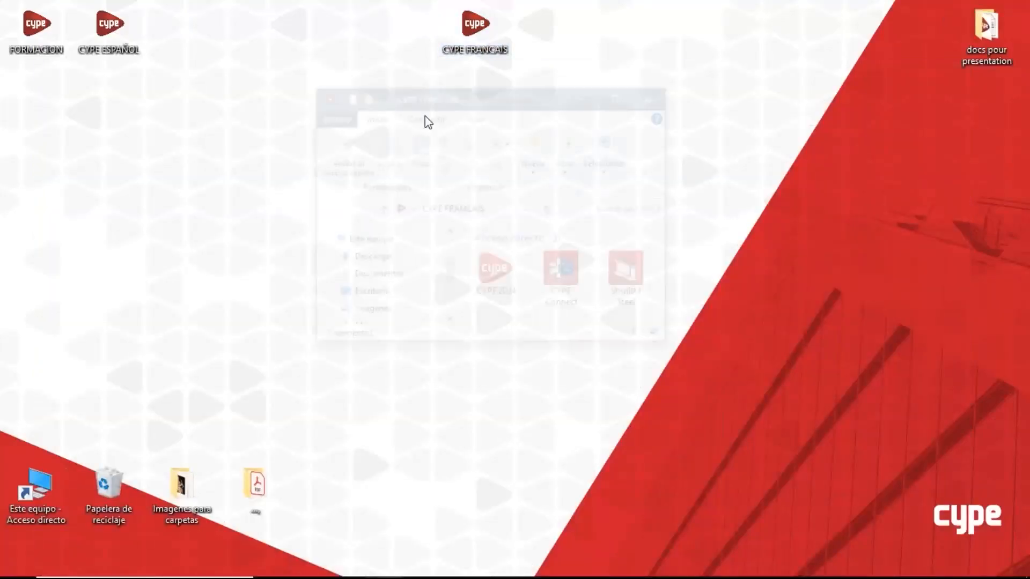
double_click(494, 286)
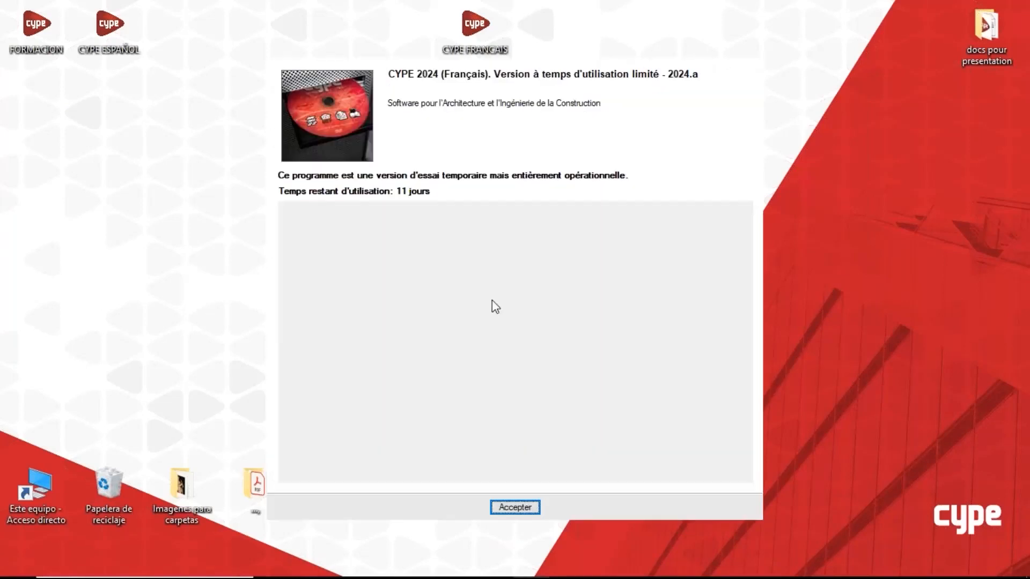
left_click(509, 506)
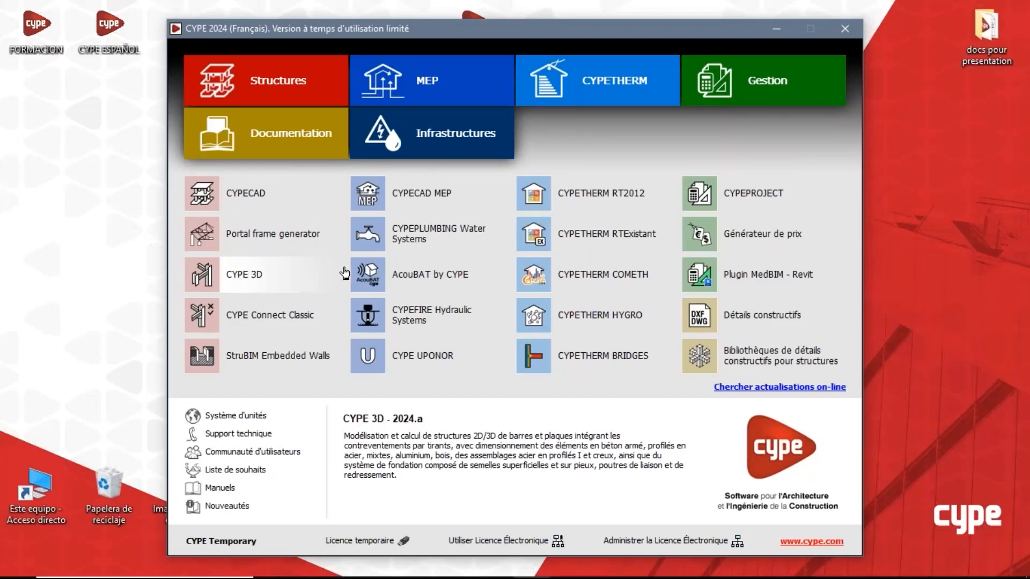
left_click(245, 279)
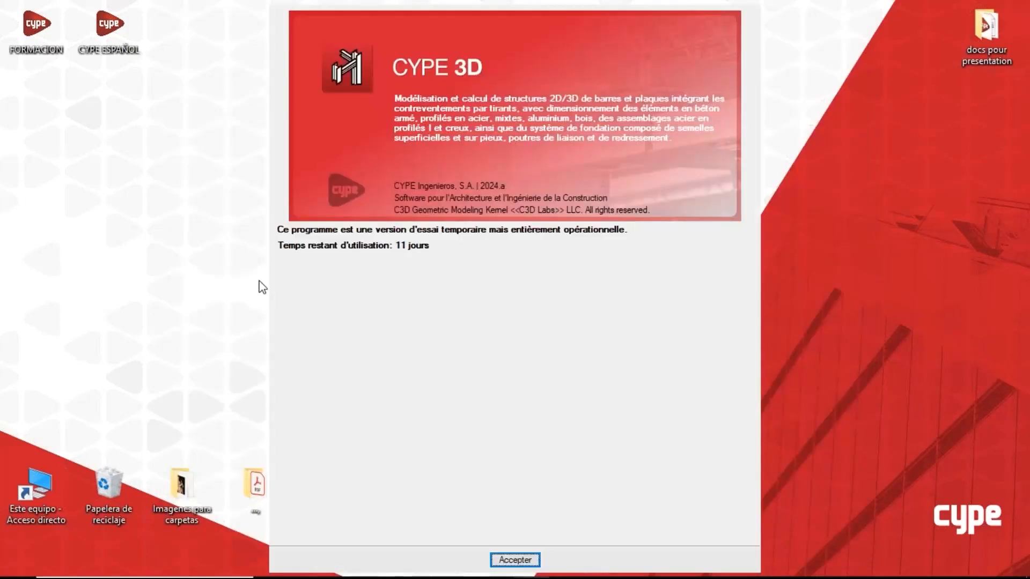
left_click(504, 560)
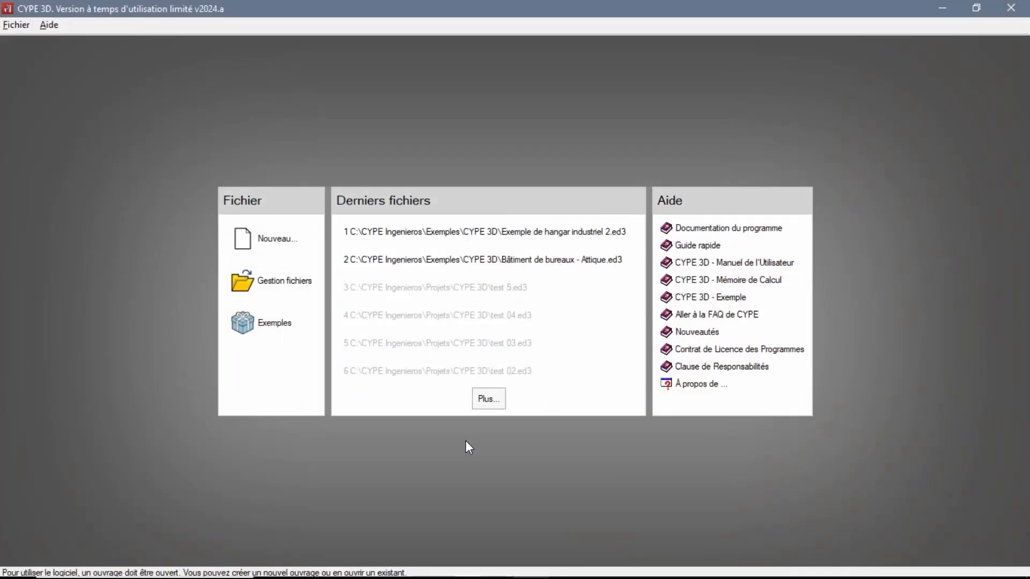
Create a new empty job (Ouvrage vide) with the file name PASSERELLE PIÉTIONNE.
left_click(264, 244)
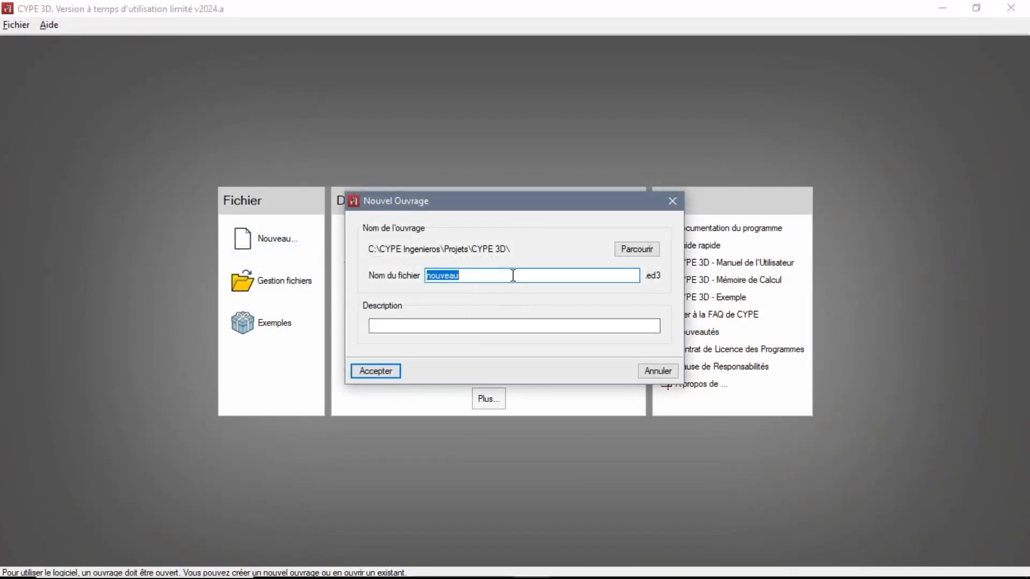
type("PASSERELLE PIE")
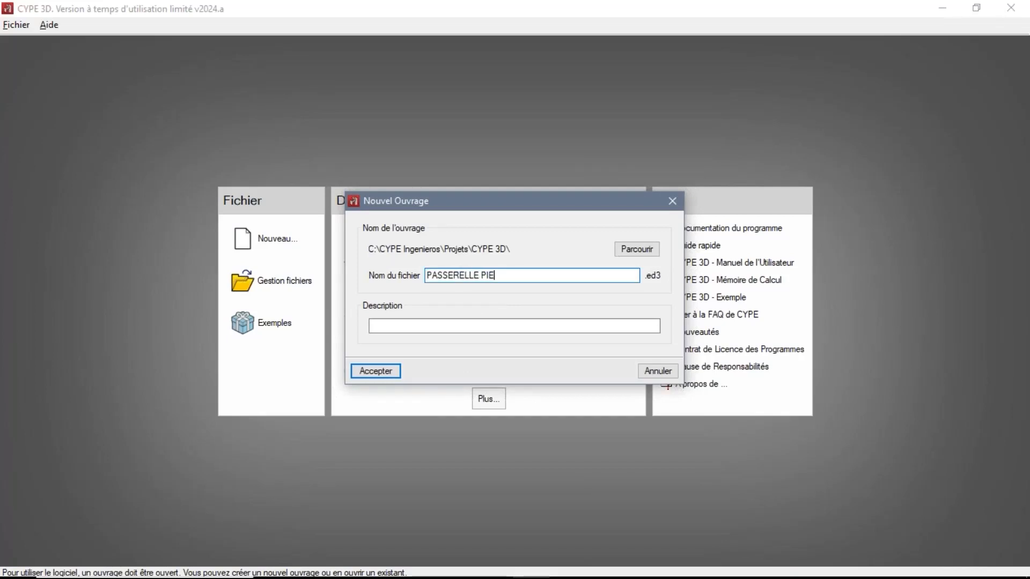
key("BackSpace")
type("ÉTIONNE")
key("Tab")
key("Return")
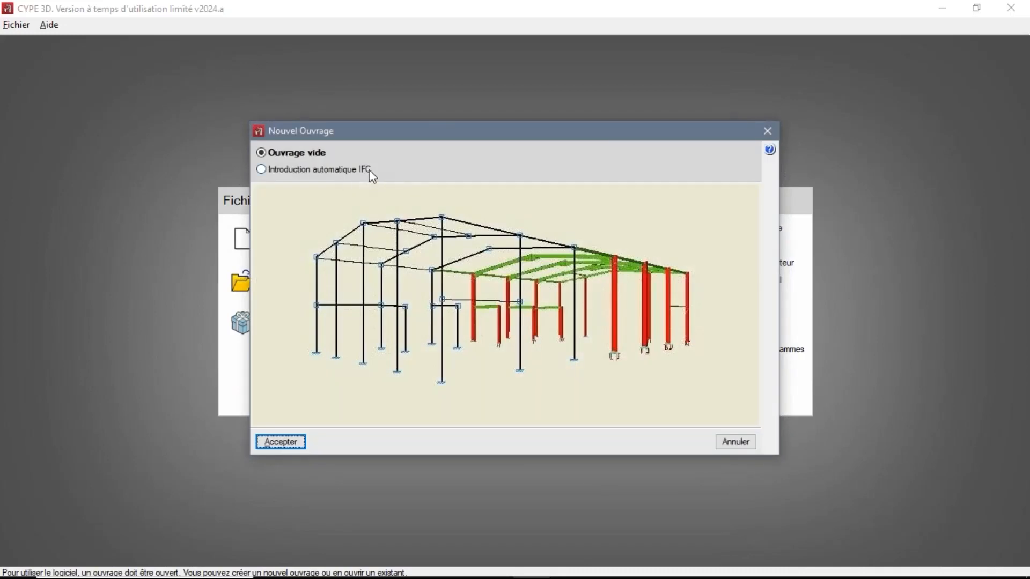
mouse_move(372, 176)
left_click(298, 441)
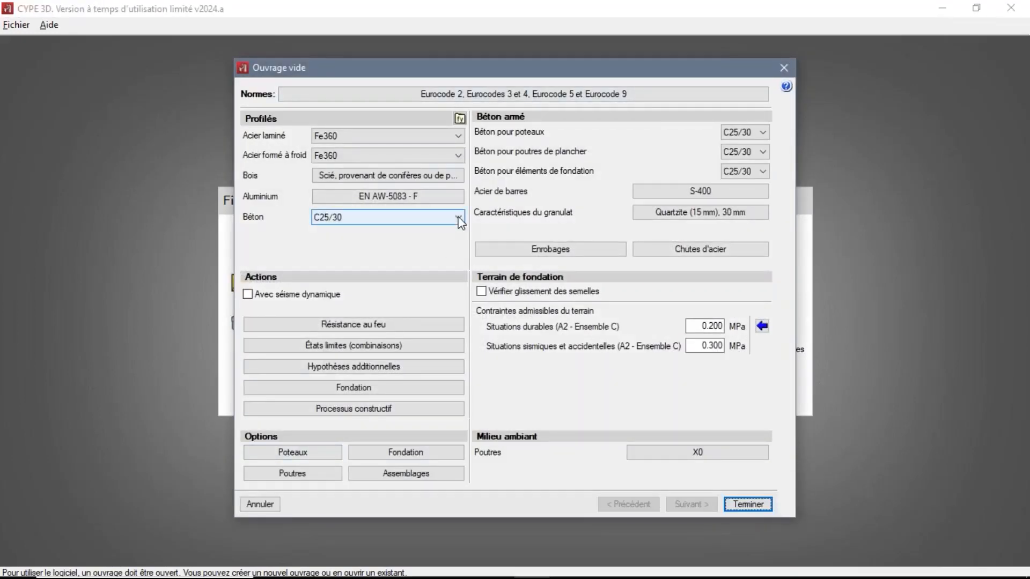
Choose Eurocode 2 (UE) as the concrete standard and assign use category F. Poids de véhicule <= 30 kN.
left_click(490, 95)
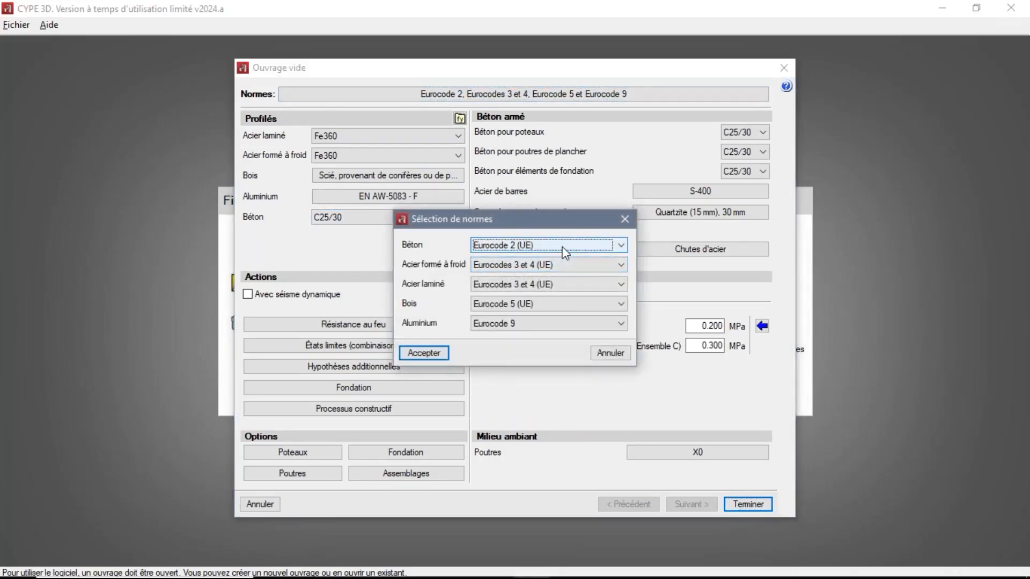
left_click(621, 246)
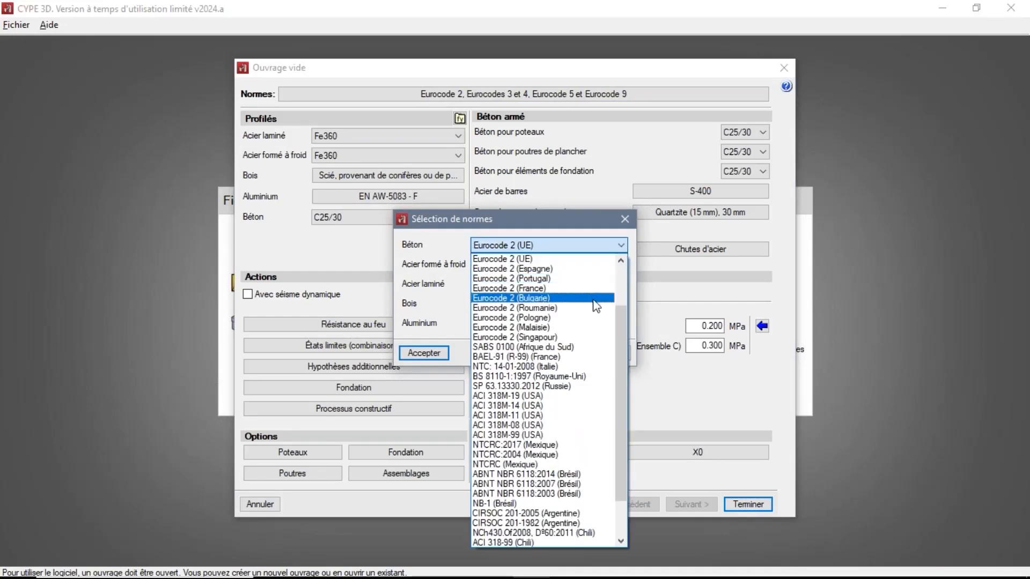
mouse_move(620, 389)
left_mouse_down()
mouse_move(619, 339)
mouse_move(607, 442)
mouse_move(606, 398)
left_mouse_up()
left_click_drag(615, 326, 615, 281)
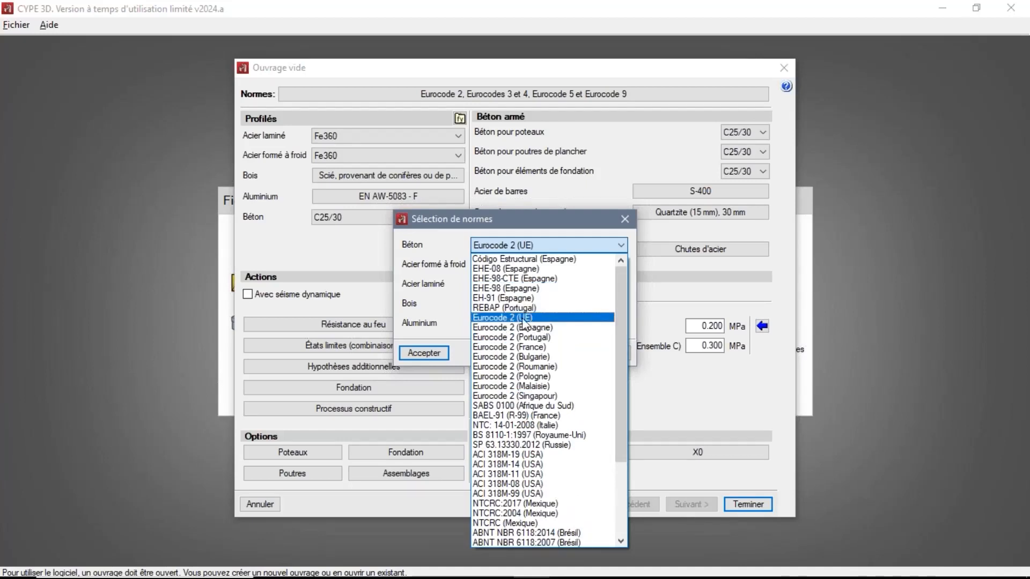
left_click(460, 320)
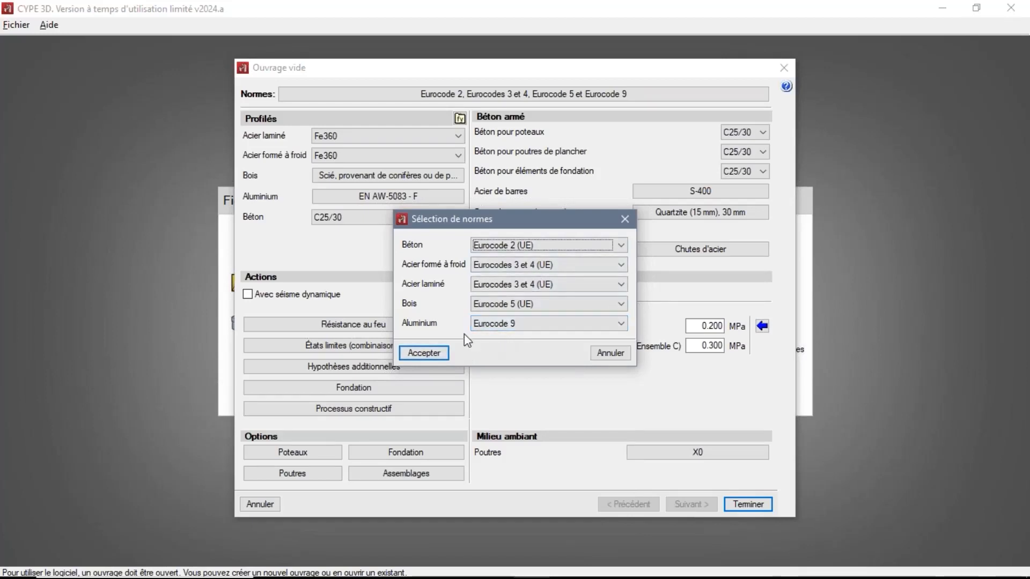
left_click(427, 356)
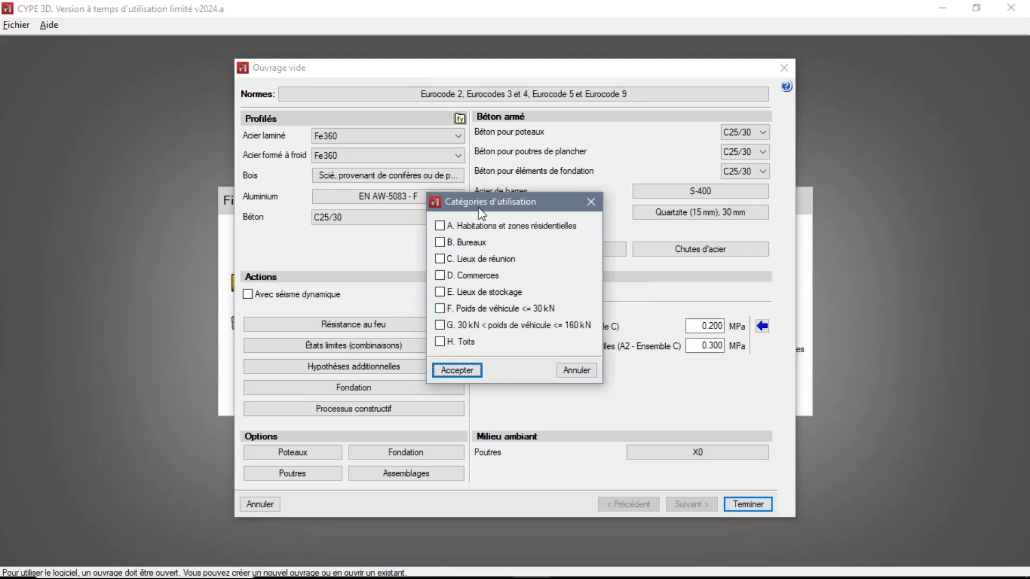
left_click(454, 306)
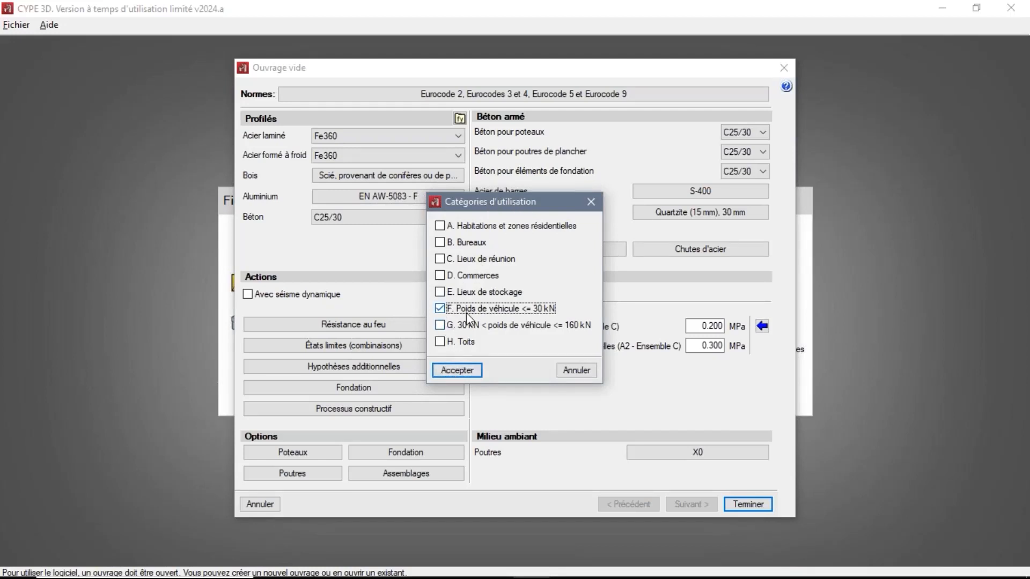
left_click(448, 372)
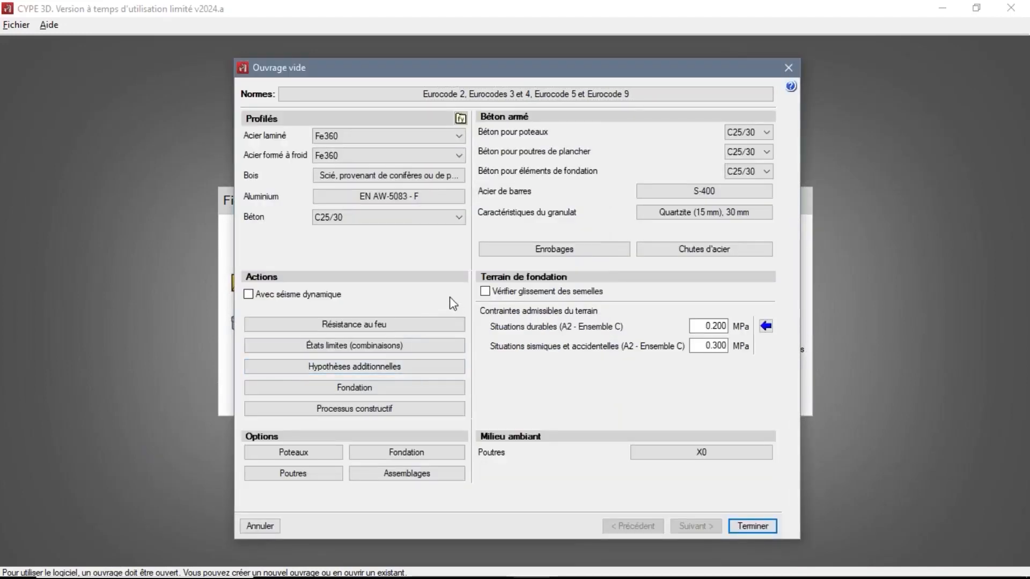
Set the rolled steel to S275 (EN 1993-1-1) and the cold-formed steel to S275.
left_click(399, 134)
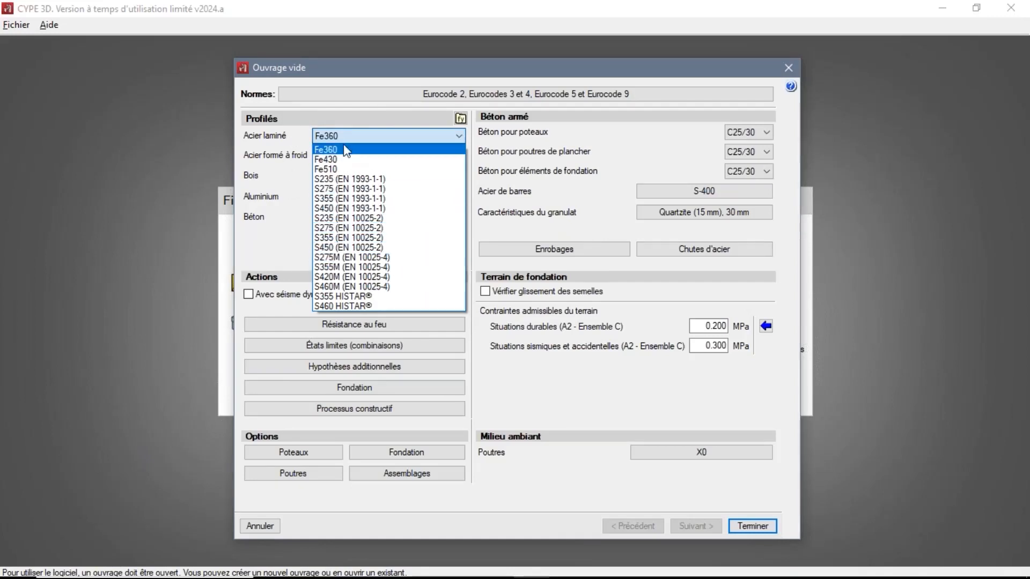
left_click(360, 191)
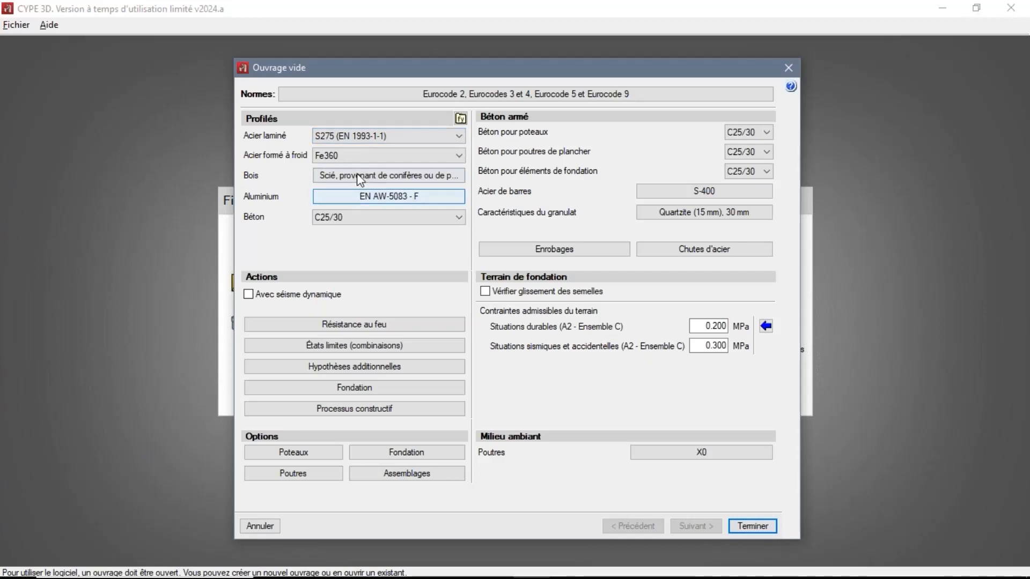
left_click(359, 155)
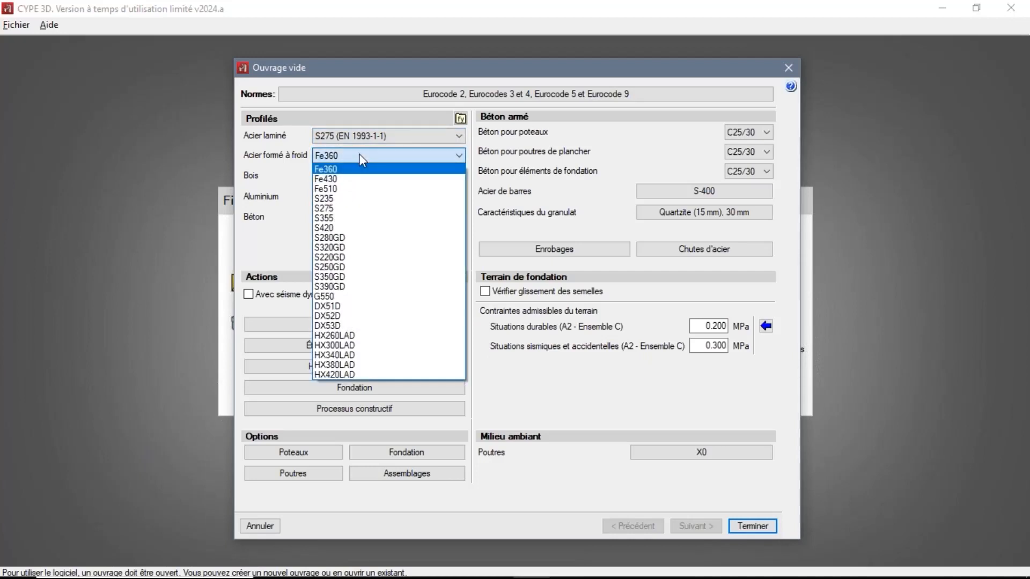
left_click(358, 208)
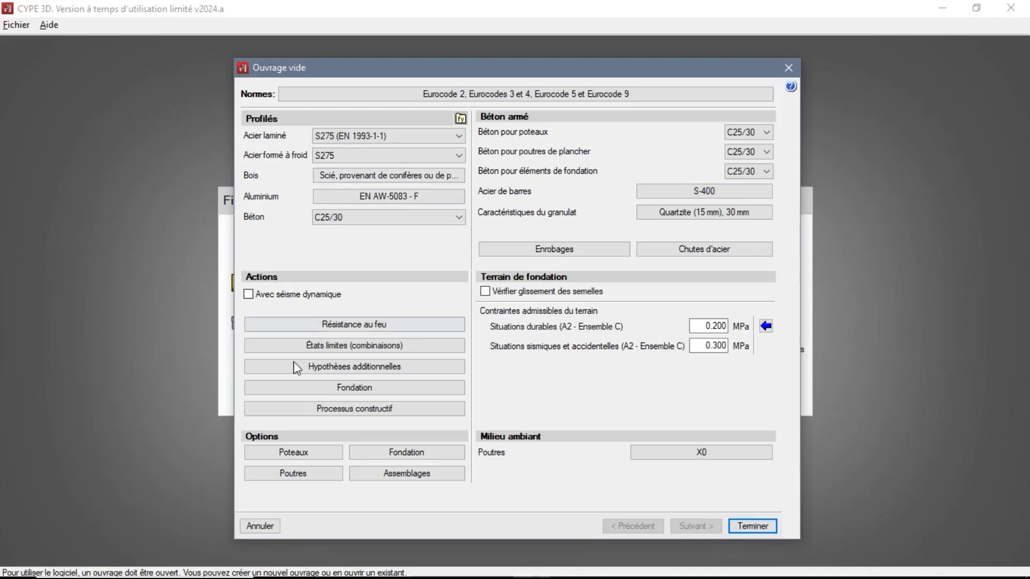
Review the UE Eurocode 8 settings for dynamic seismic action, discarding the selection.
left_click(272, 294)
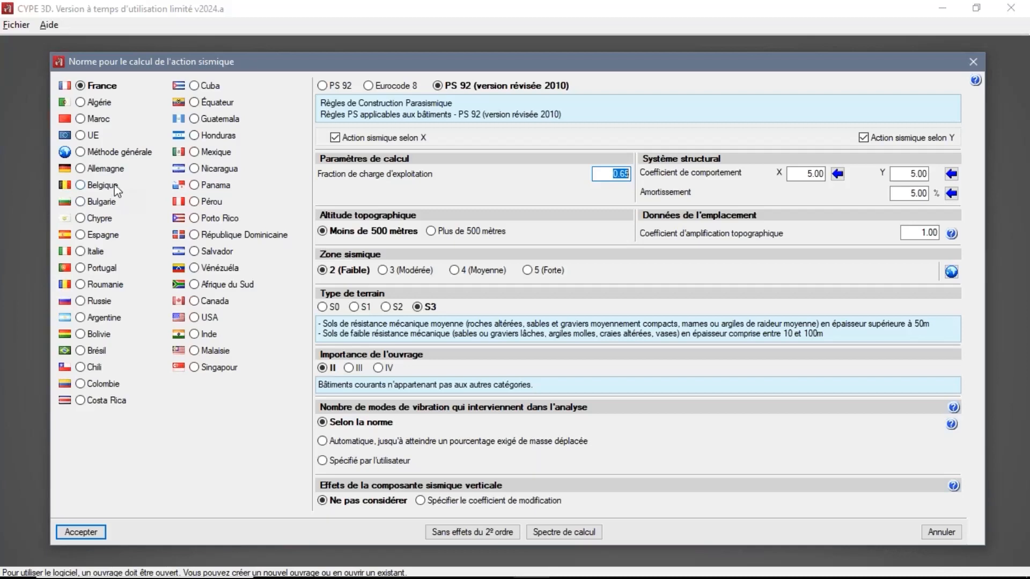
left_click(85, 136)
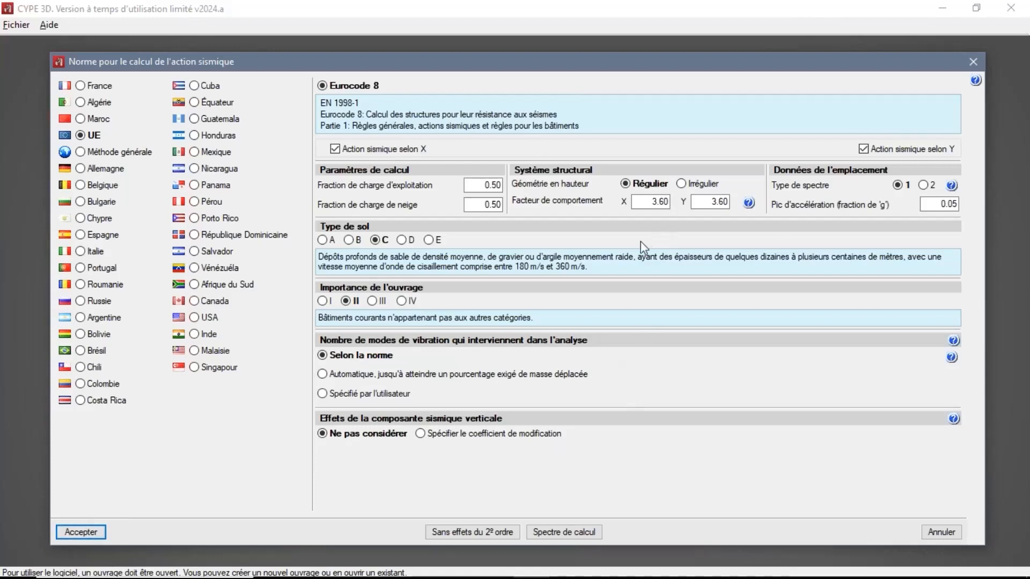
mouse_move(416, 185)
left_click(939, 532)
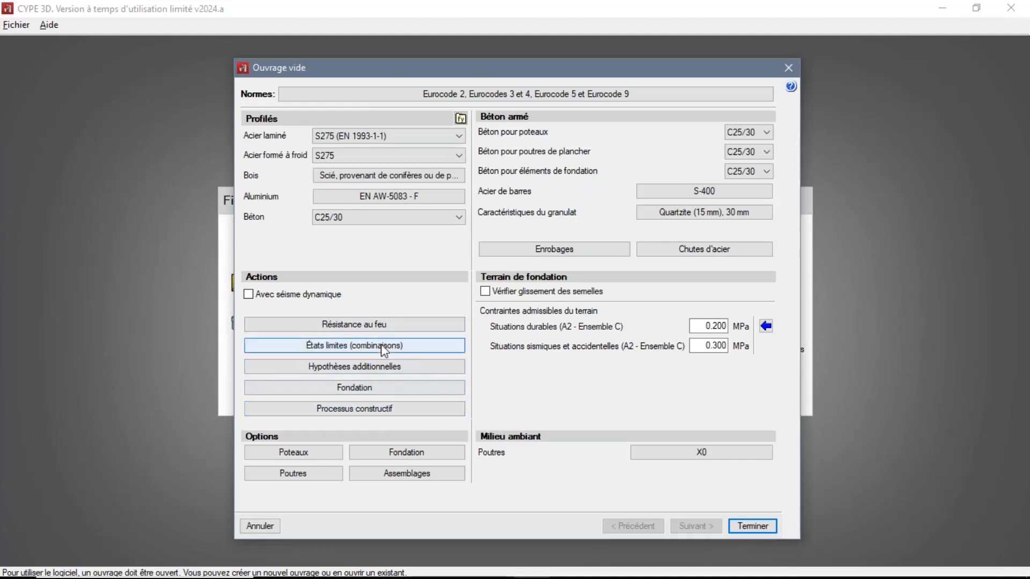
Open the limit state combinations report and read the Eurocode 2 combination formulas and their symbol definitions.
mouse_move(357, 351)
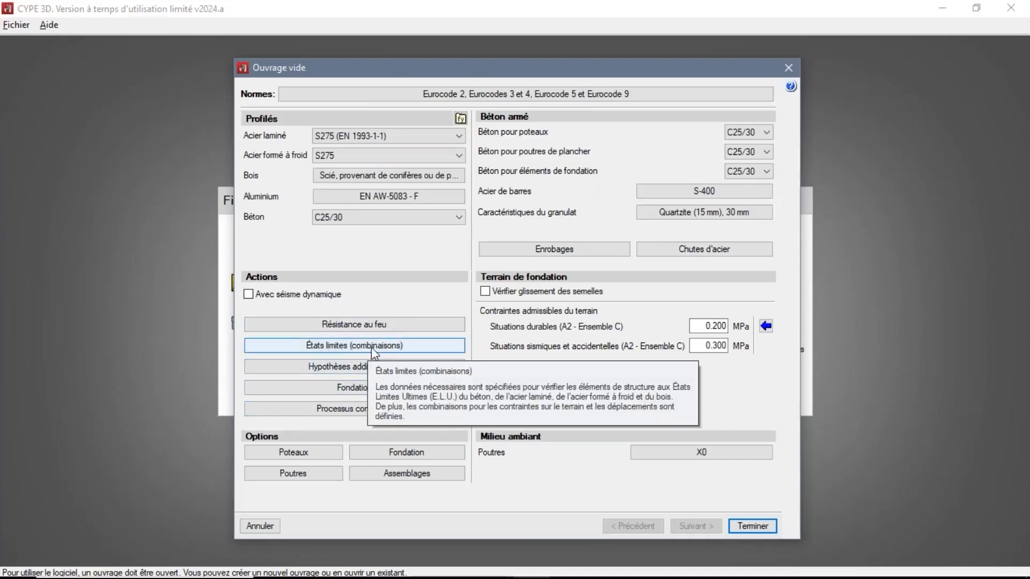
left_click(371, 346)
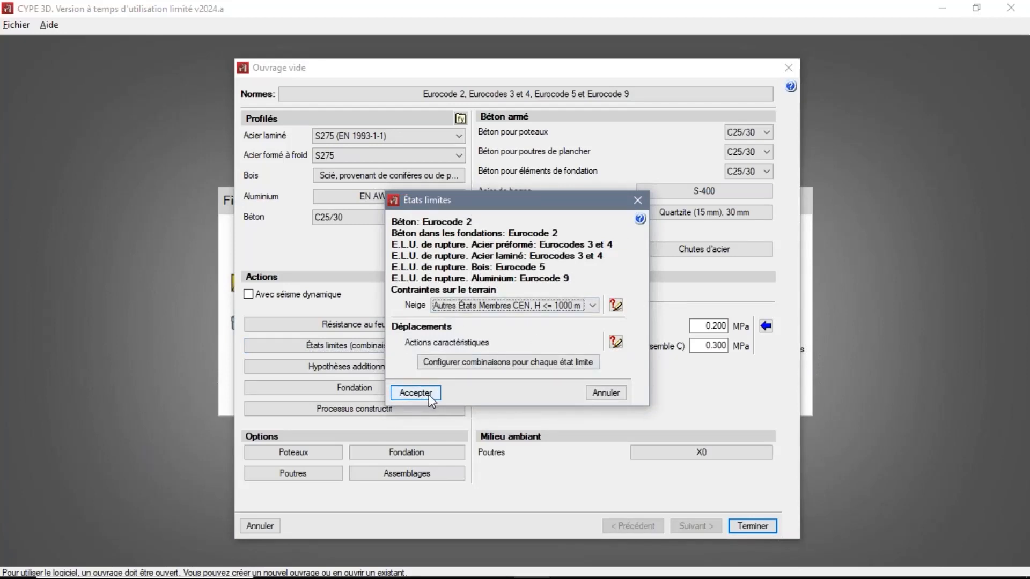
left_click(615, 305)
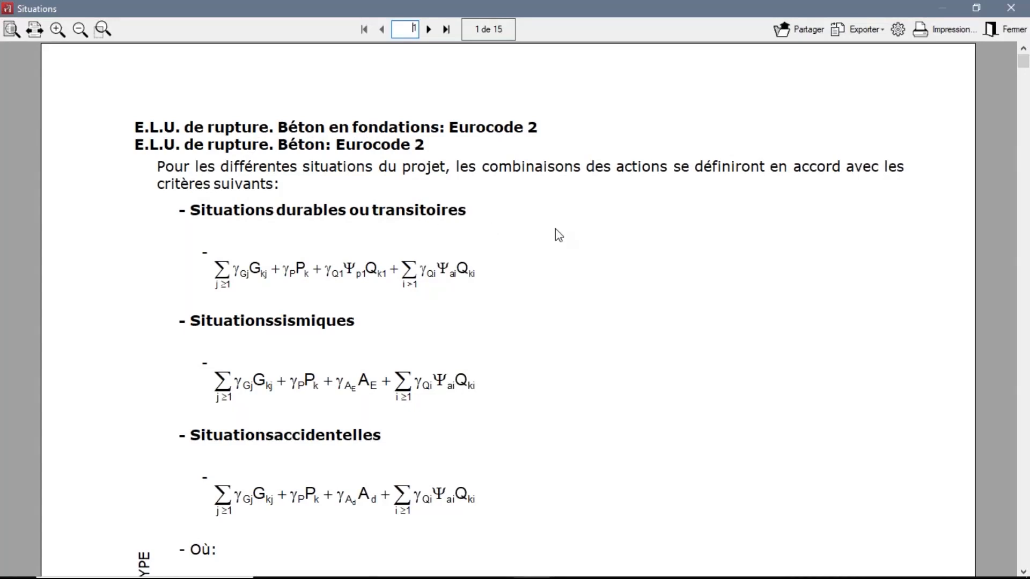
scroll(555, 229, "down", 2)
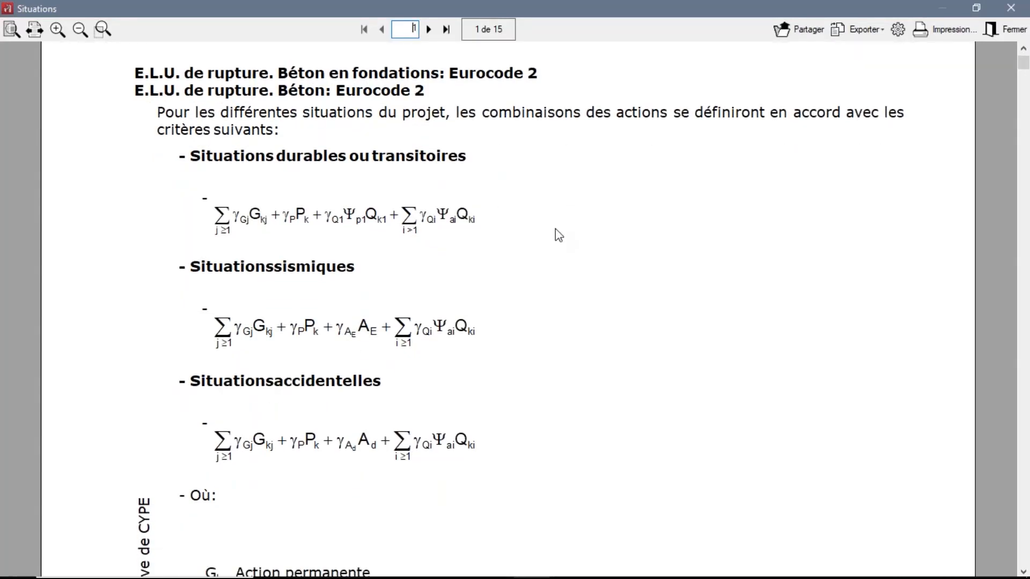
scroll(555, 229, "down", 2)
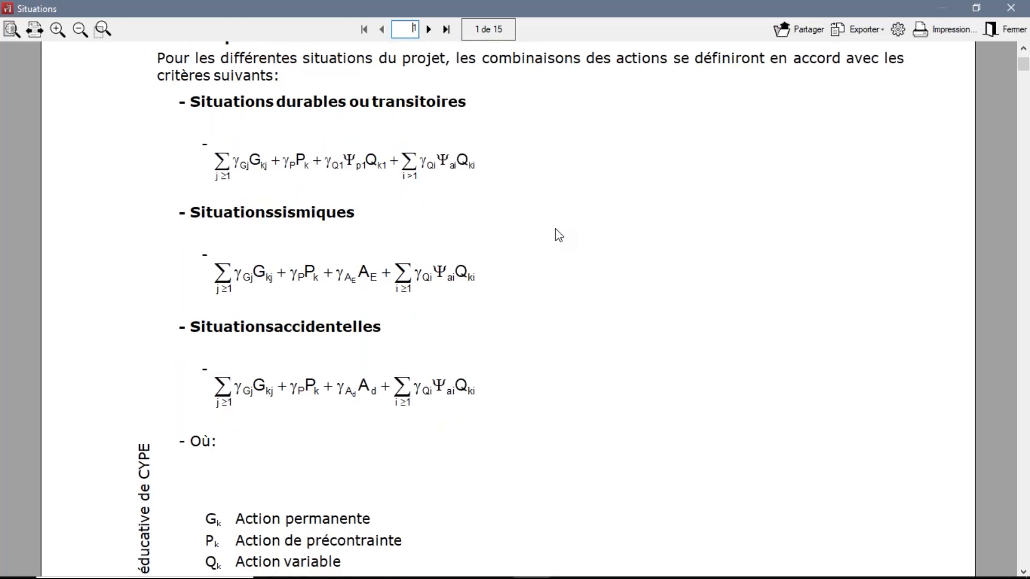
scroll(555, 229, "down", 9)
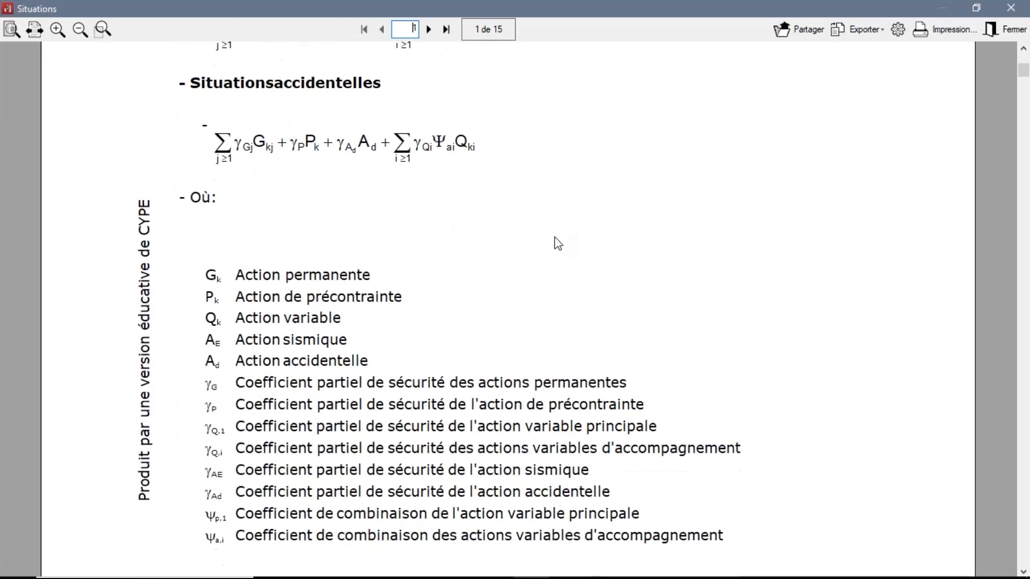
scroll(568, 254, "down", 4)
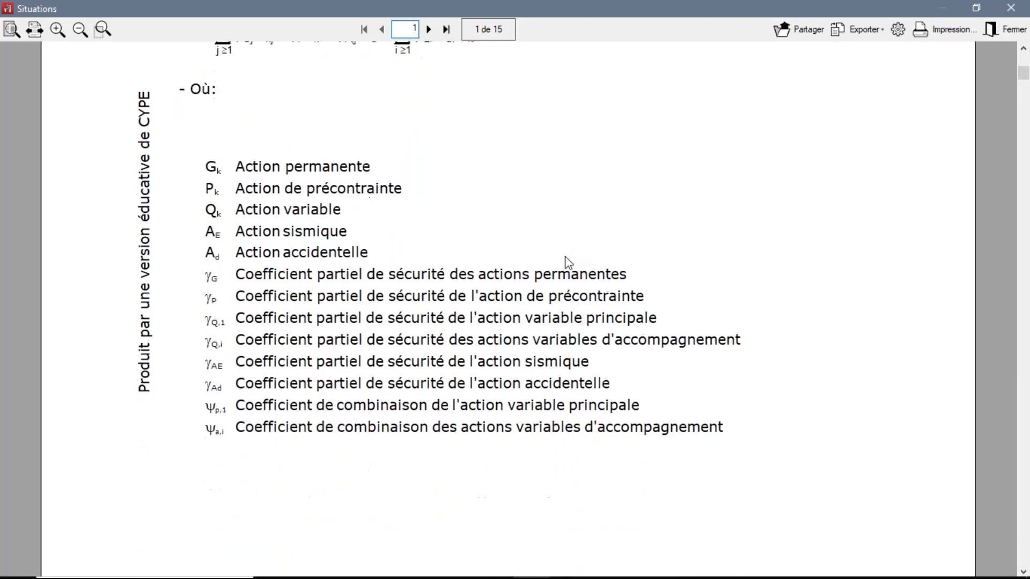
left_click(81, 29)
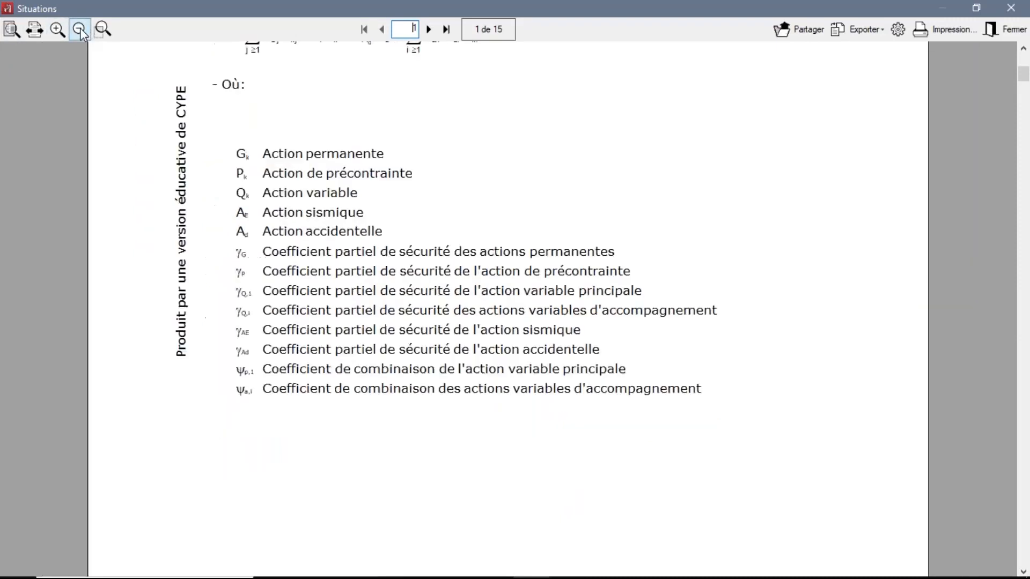
Examine the partial safety and combination coefficient tables for durable, seismic and accidental situations, and accept the limit states as they are.
scroll(354, 234, "down", 19)
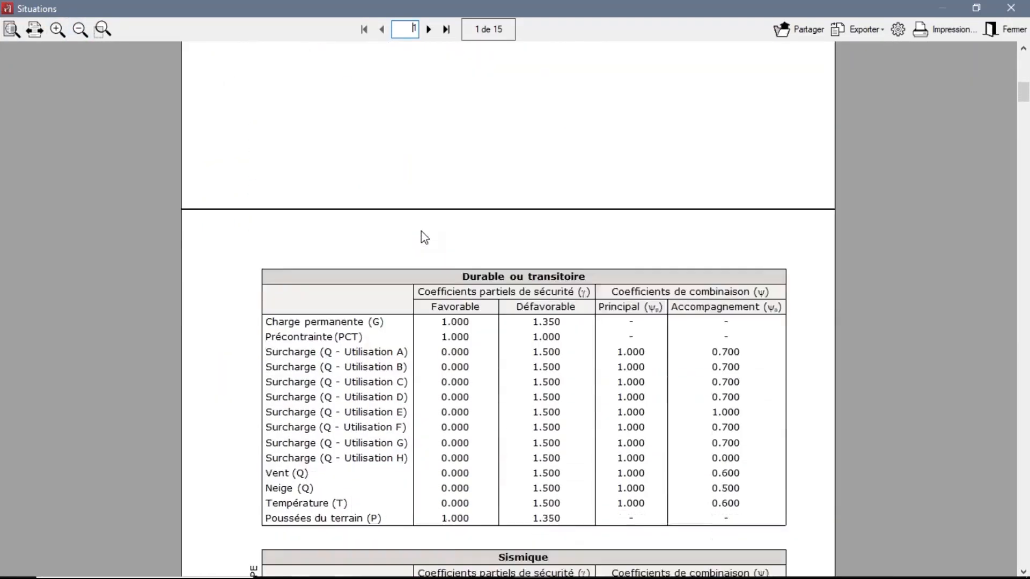
scroll(422, 234, "down", 12)
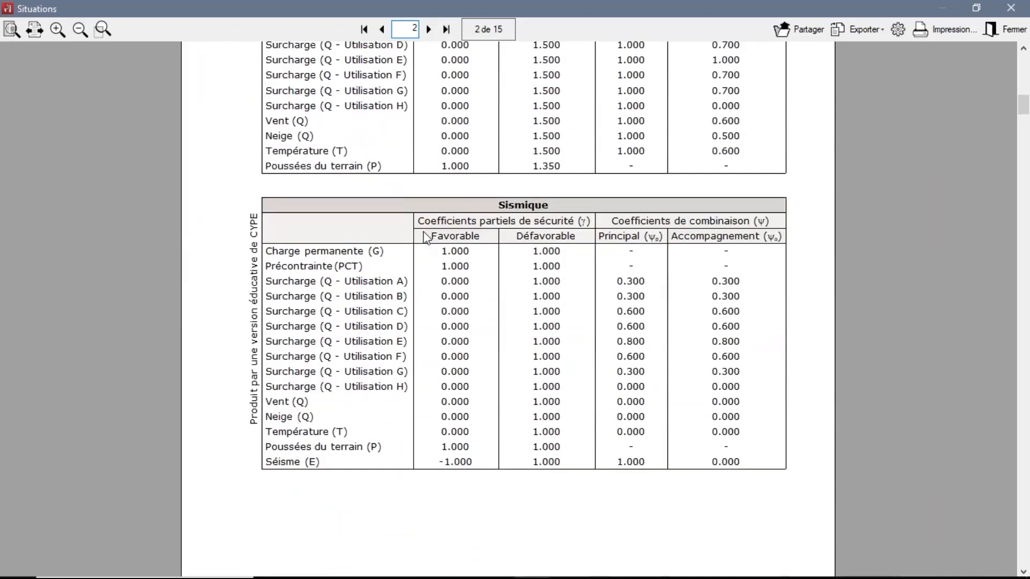
scroll(423, 233, "down", 18)
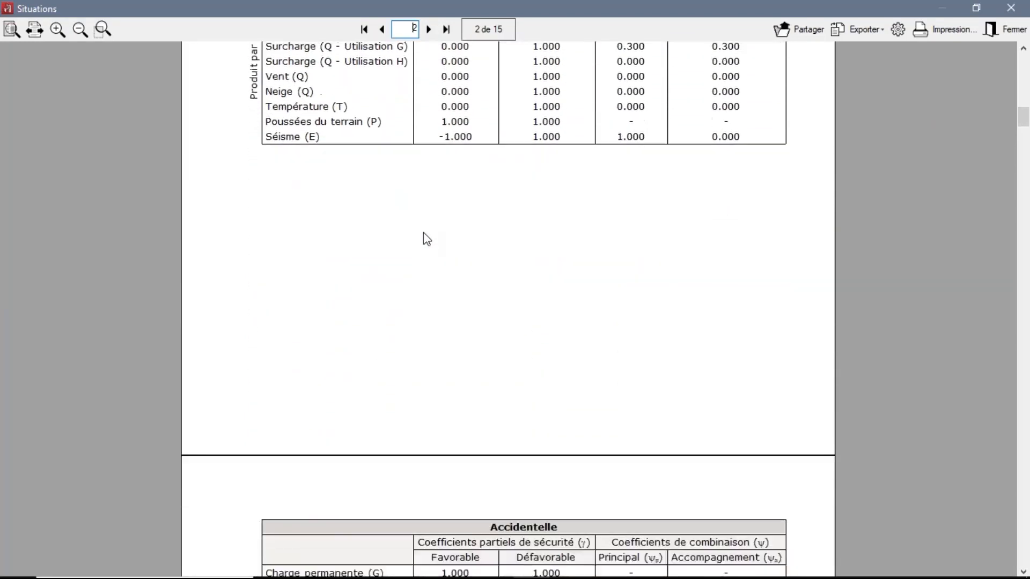
scroll(425, 238, "down", 7)
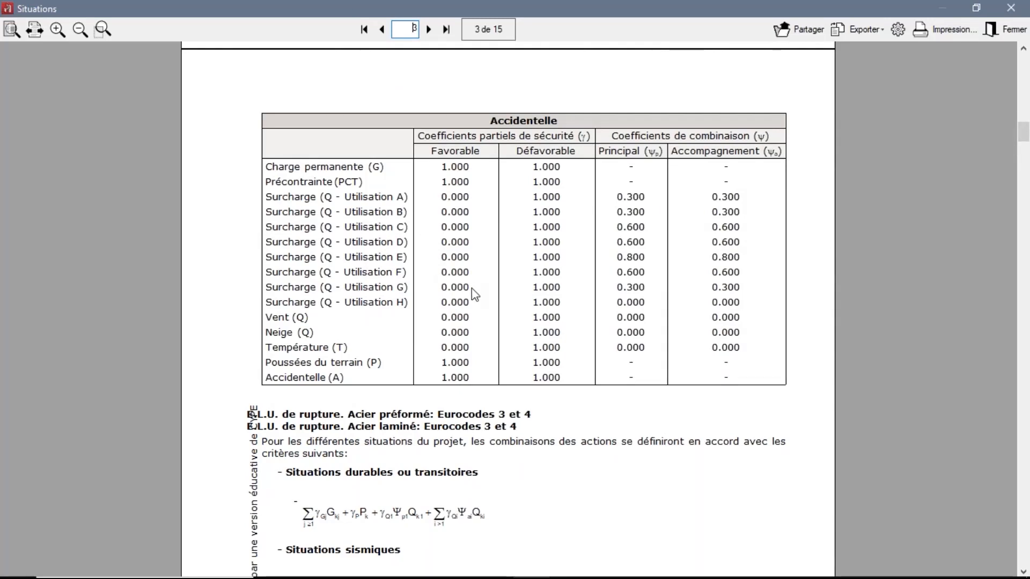
scroll(471, 289, "up", 13)
scroll(474, 295, "up", 18)
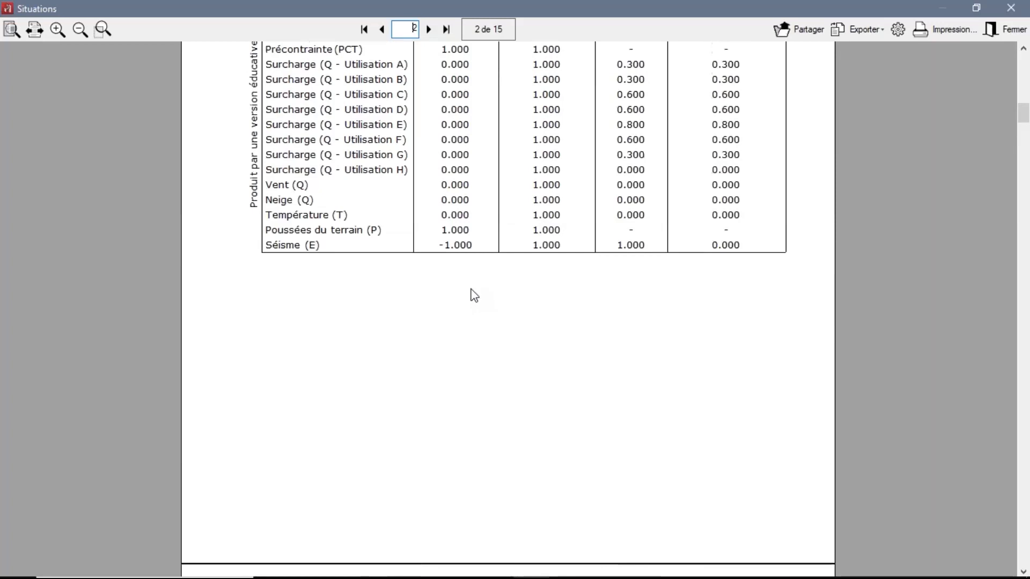
scroll(474, 295, "up", 14)
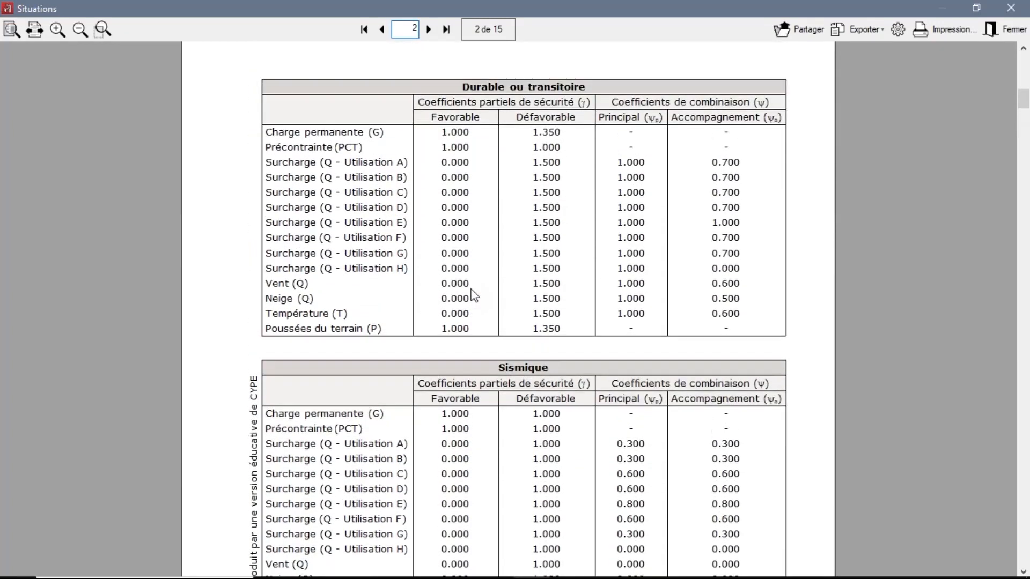
scroll(478, 283, "up", 1)
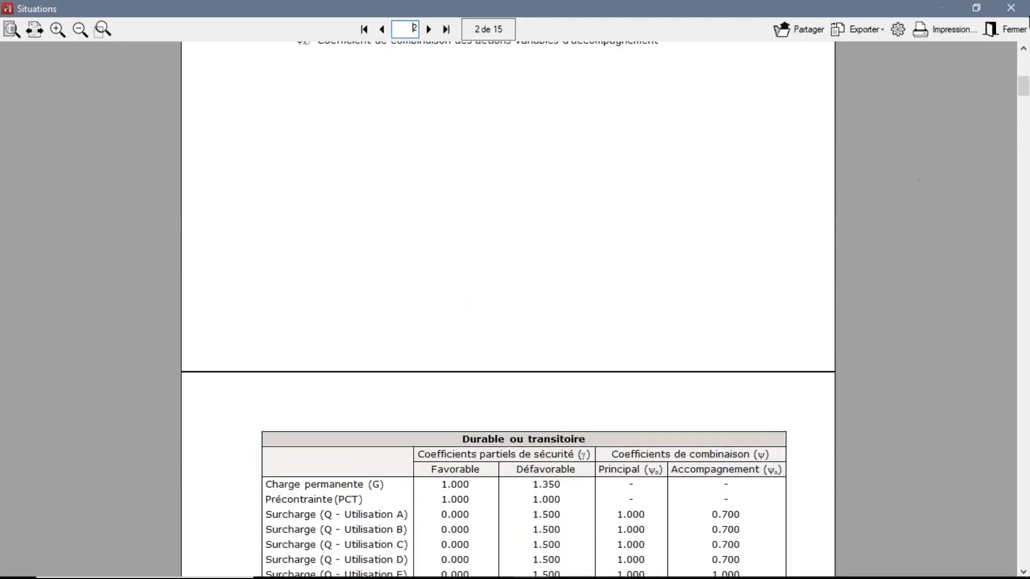
left_click(1011, 8)
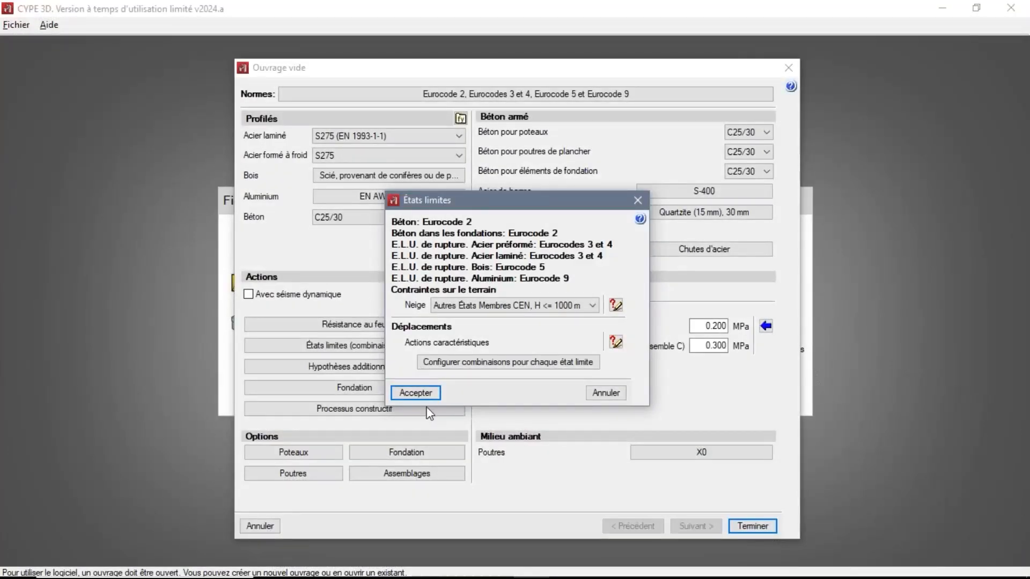
left_click(421, 393)
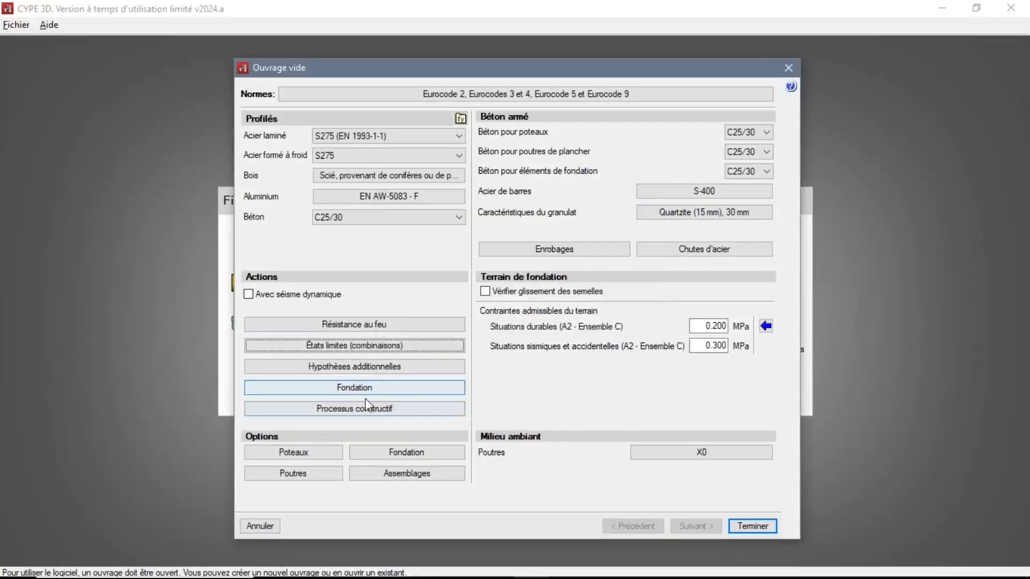
Add one additional permanent load case (Charges permanentes), keeping the proposed reference.
left_click(384, 368)
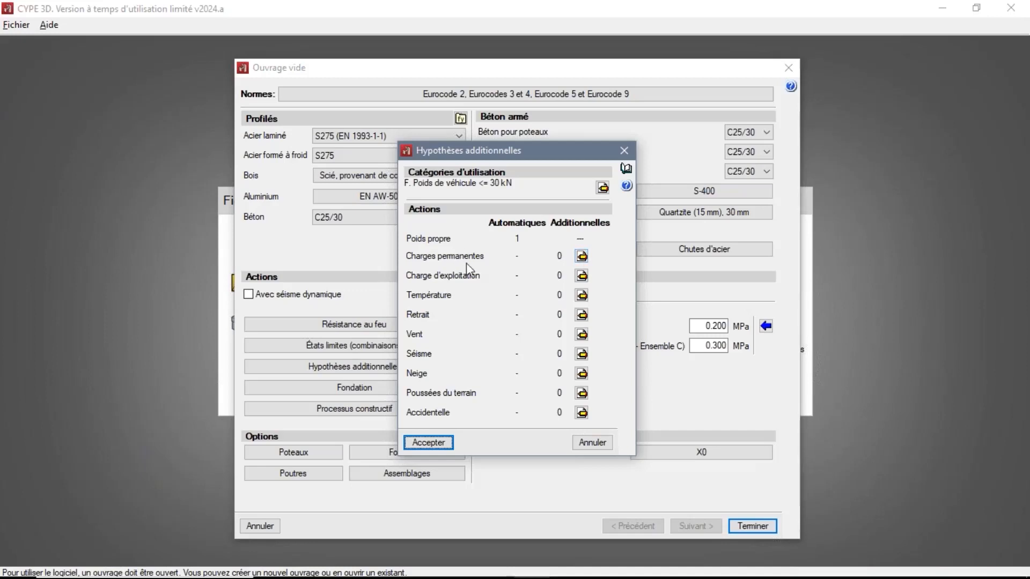
left_click(581, 258)
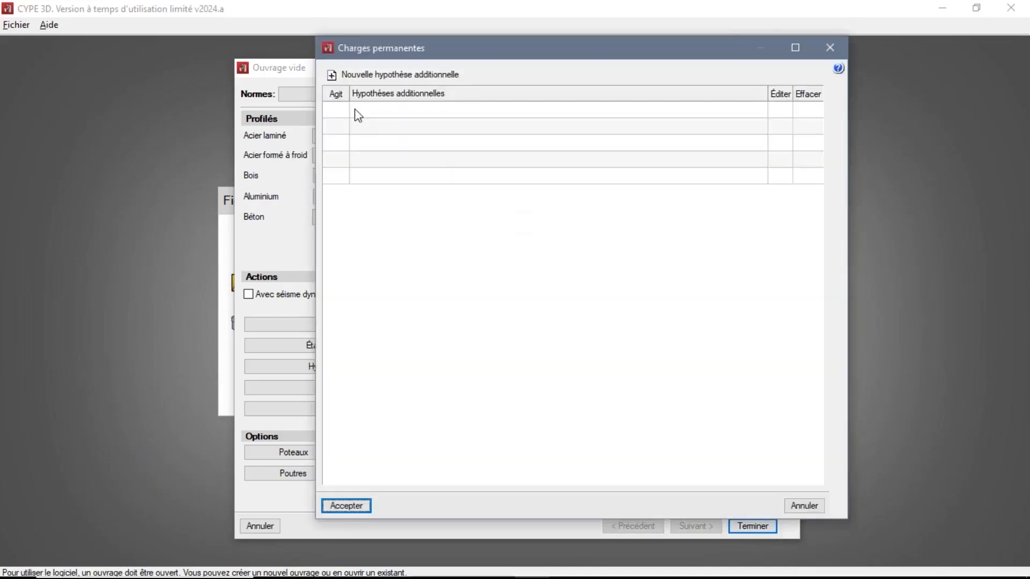
left_click(333, 75)
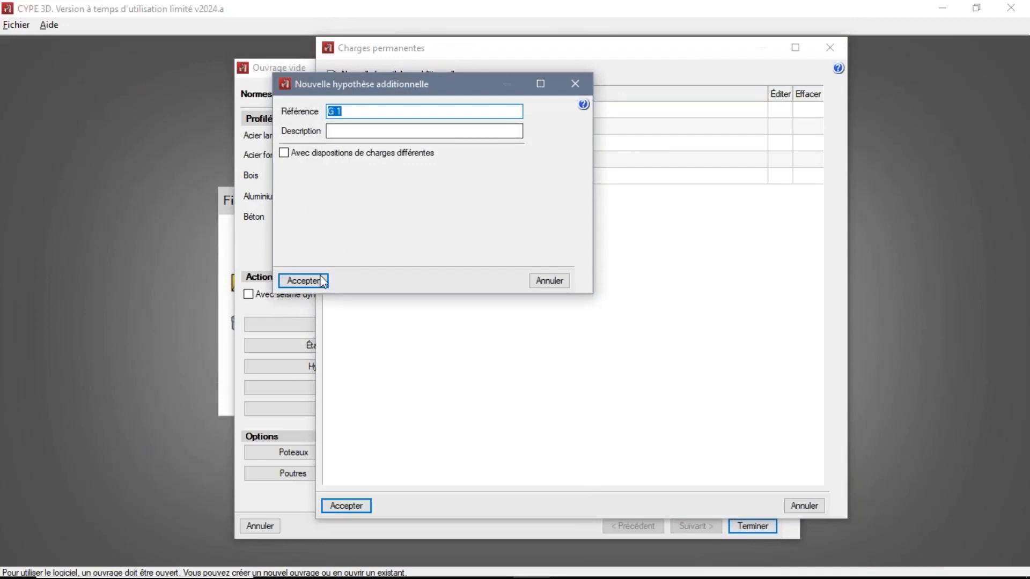
left_click(319, 281)
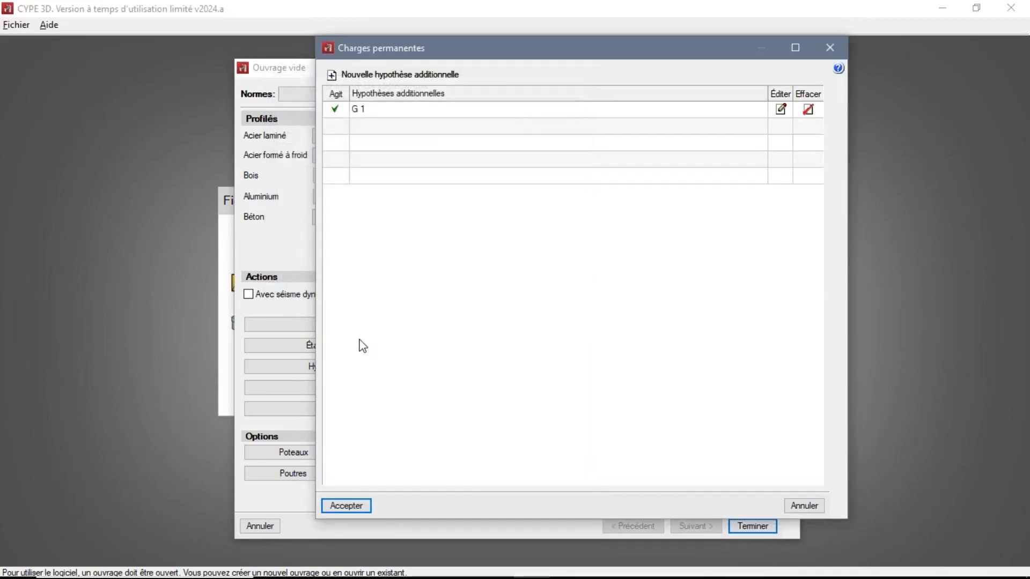
left_click(349, 502)
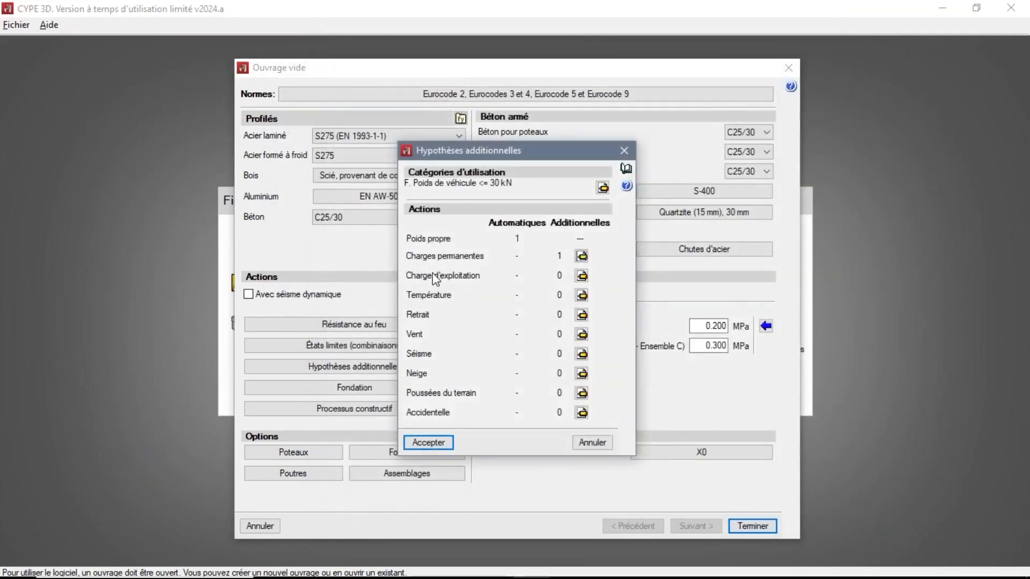
Add one additional live load case (Charge d'exploitation), keeping the proposed reference.
left_click(581, 275)
left_click(333, 76)
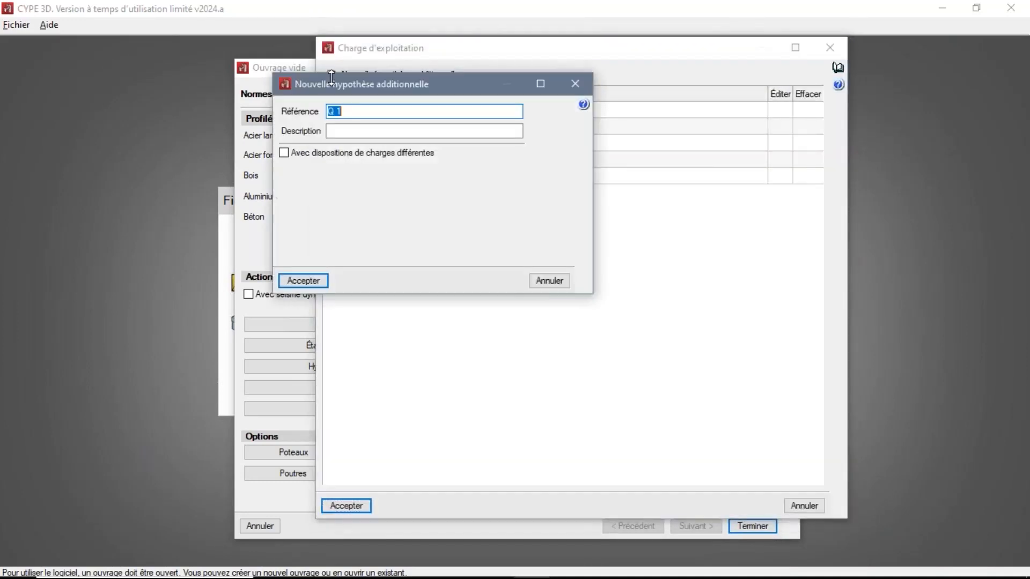
left_click(316, 280)
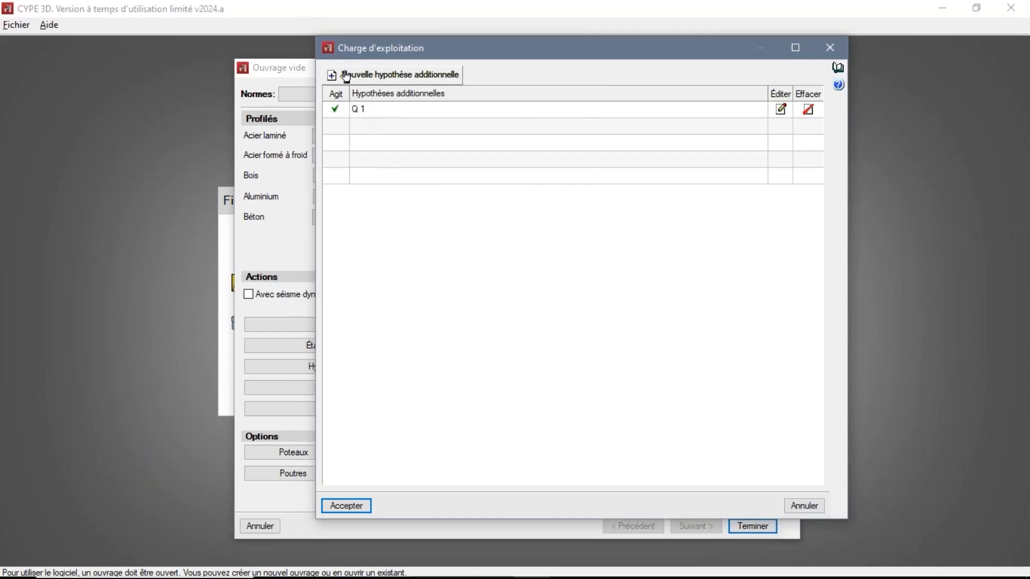
left_click(350, 505)
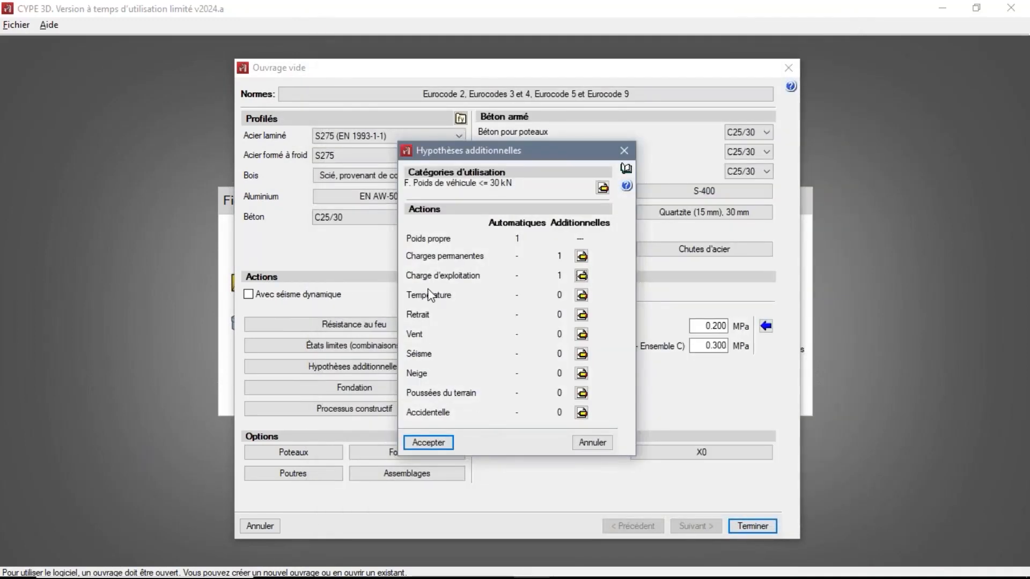
Add two additional wind load cases (Vent) with their proposed references, accept the additional load cases and finish the job setup.
left_click(581, 335)
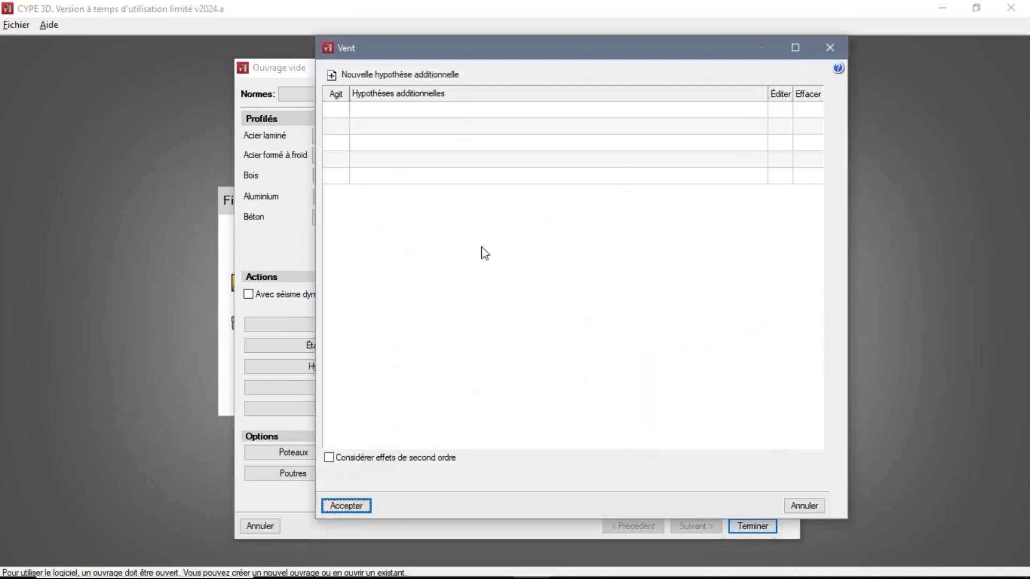
left_click(330, 77)
left_click(316, 280)
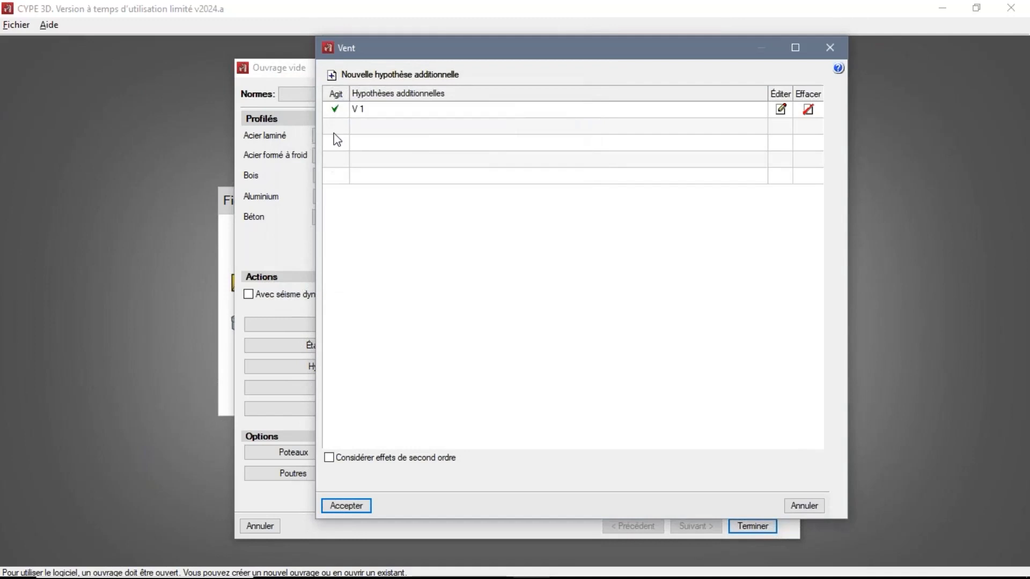
left_click(331, 76)
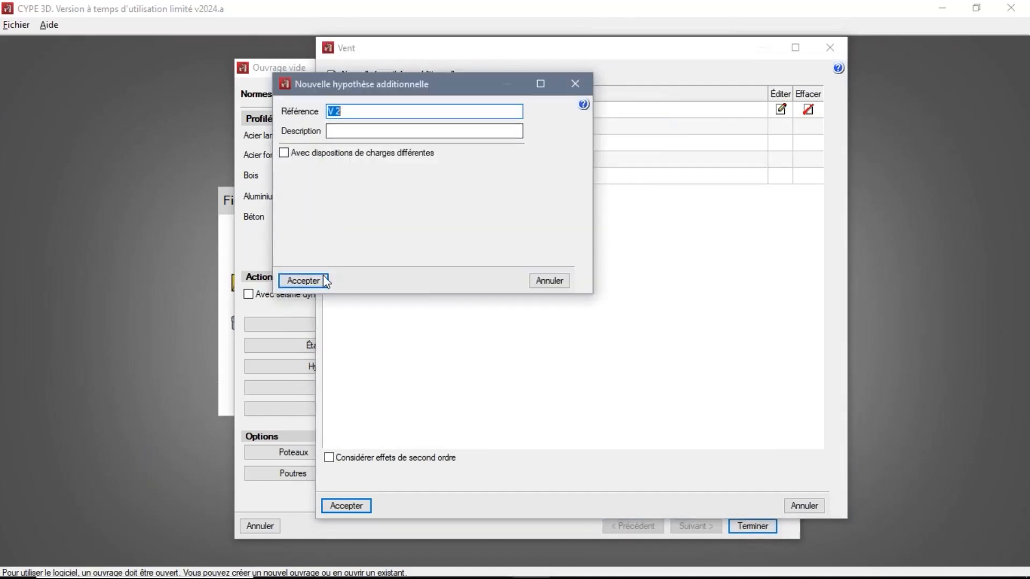
left_click(324, 280)
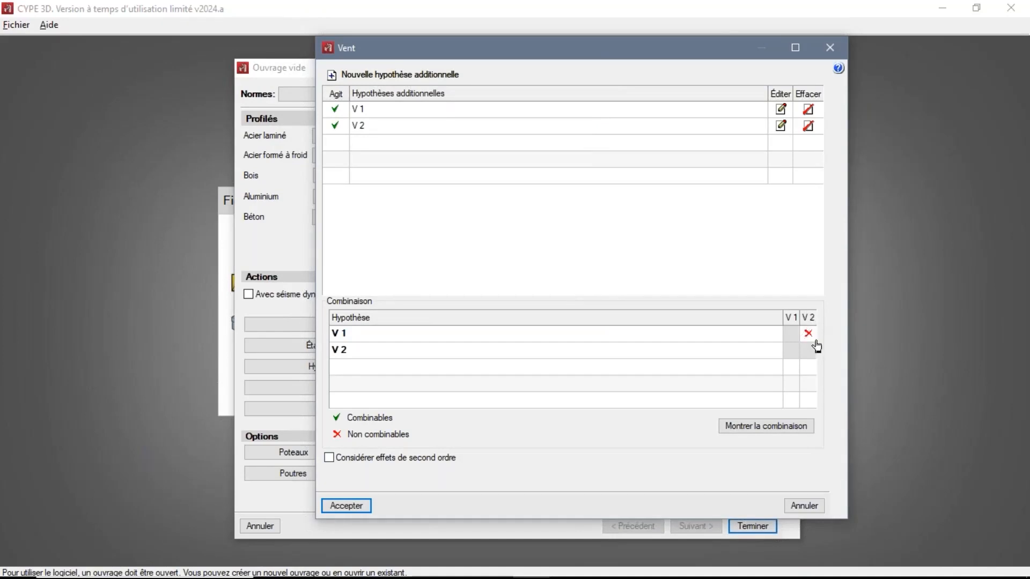
left_click(356, 506)
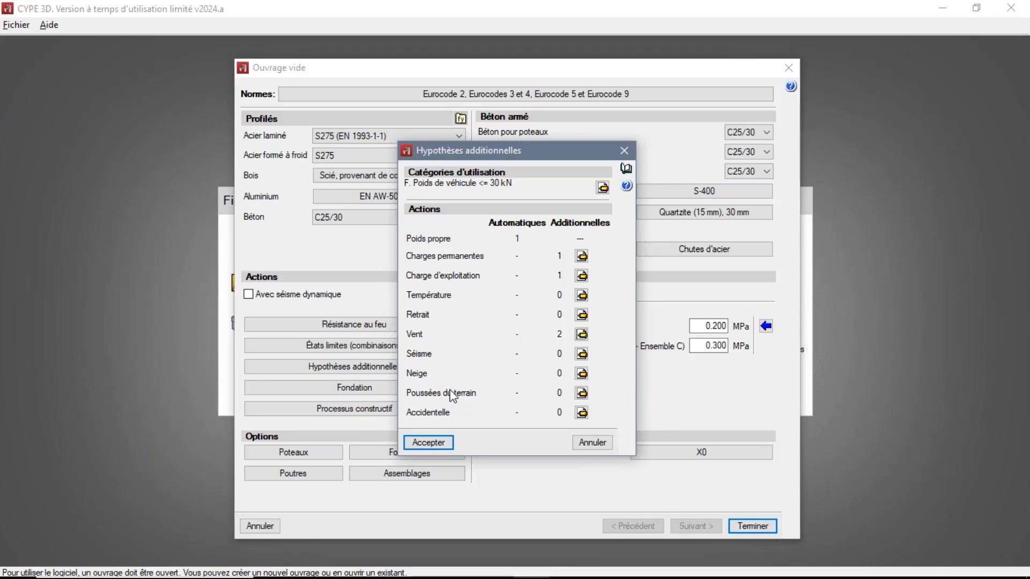
left_click(429, 443)
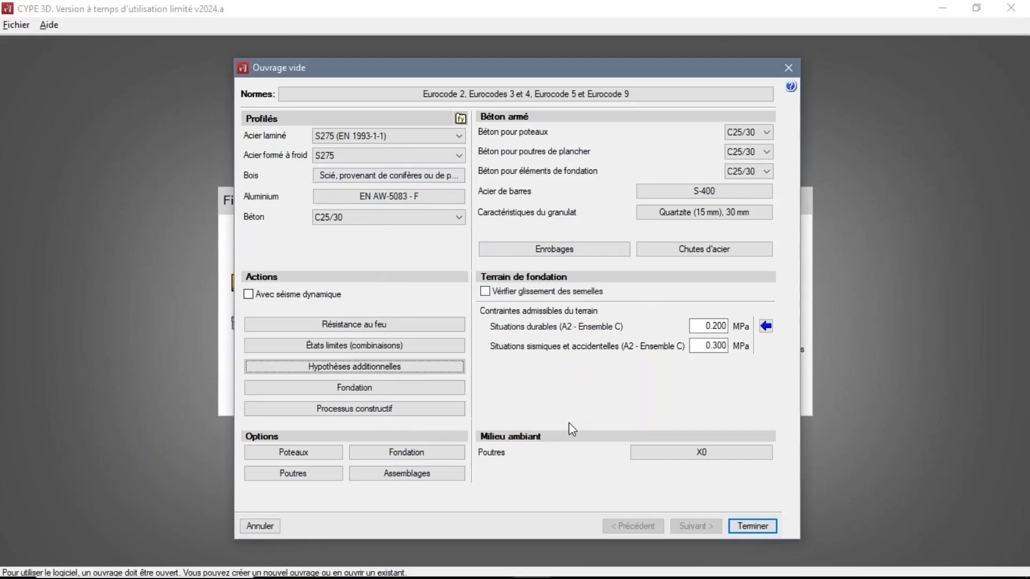
left_click(754, 528)
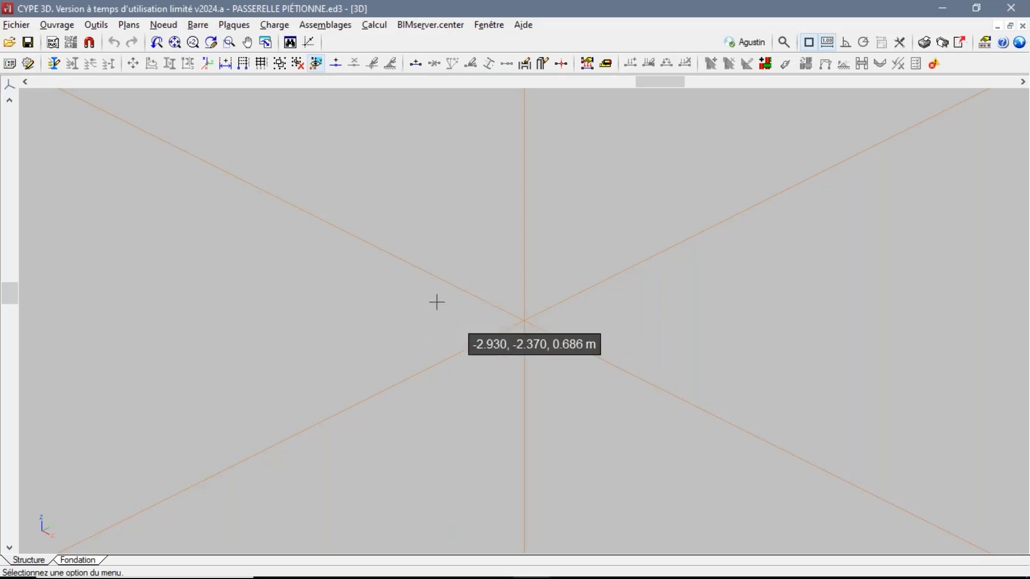
Start a DXF/DWG import and open the DWG file PASSERELLE AVEC POTEAUX.
left_click(96, 25)
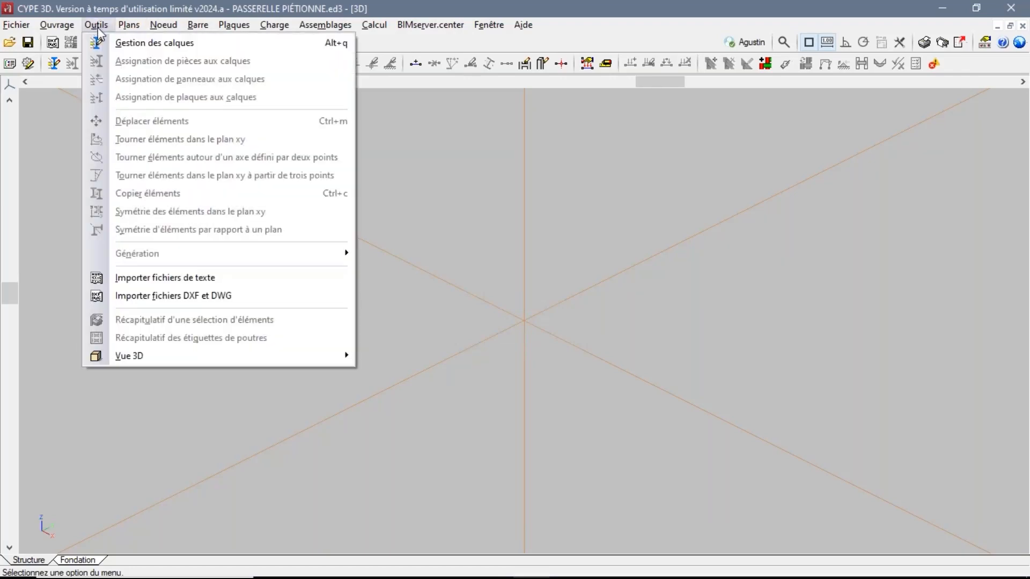
left_click(170, 298)
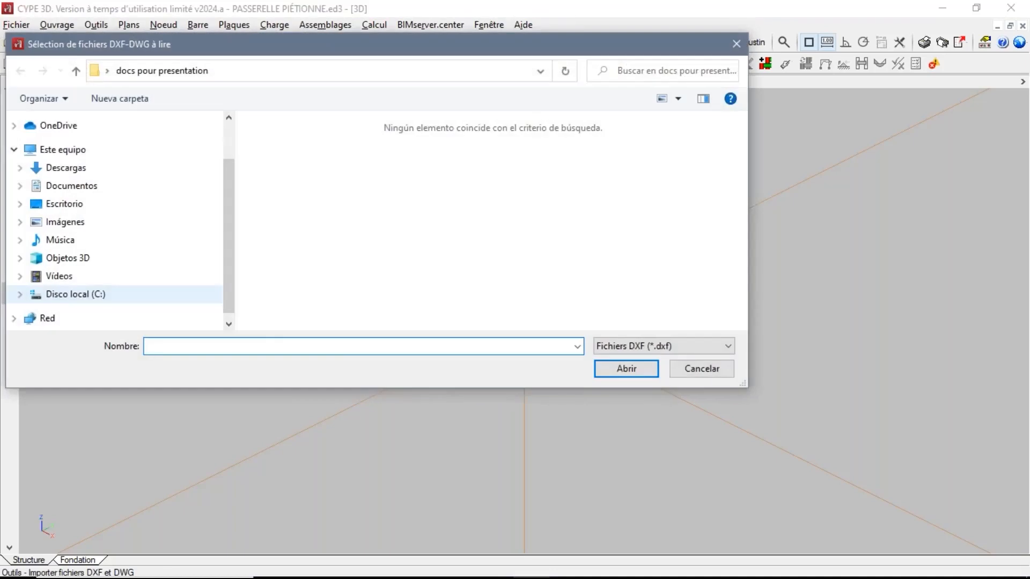
left_click(608, 345)
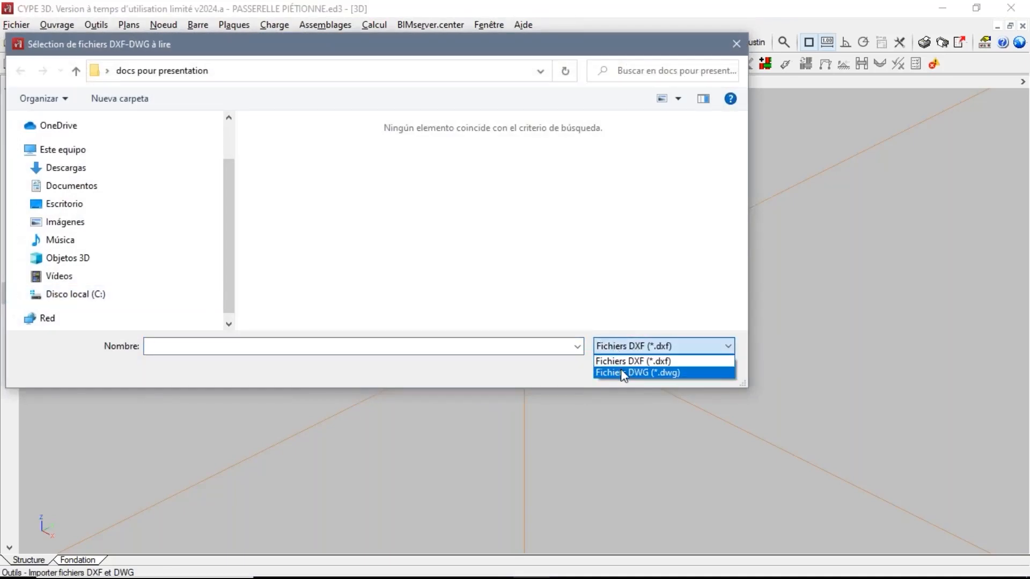
left_click(622, 370)
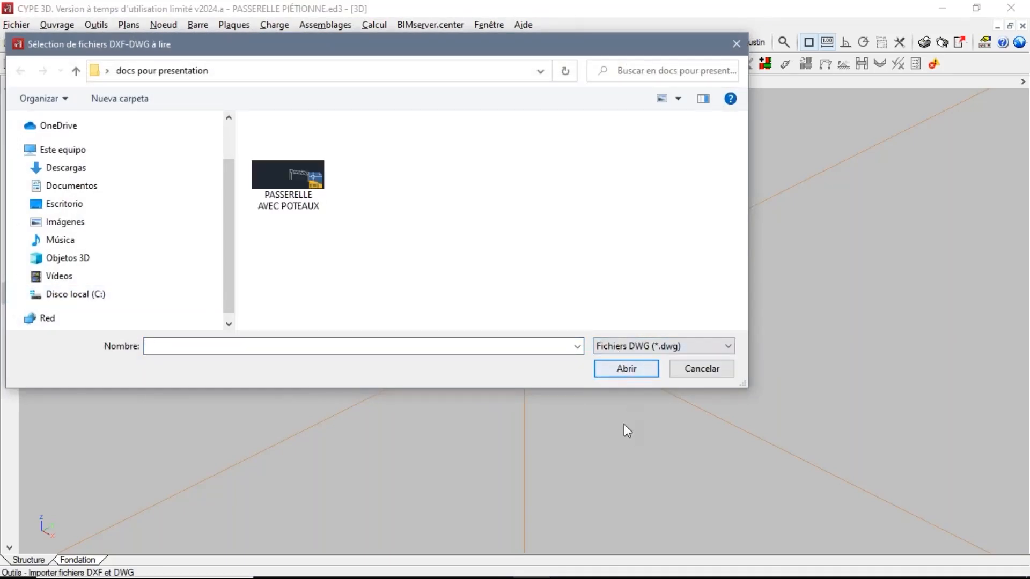
left_click(285, 180)
left_click(626, 369)
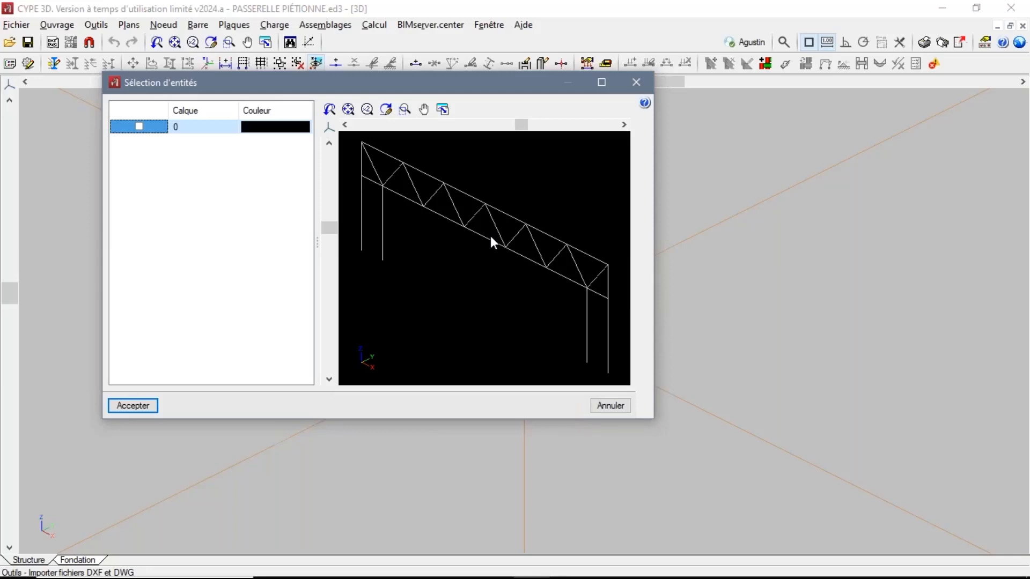
Include layer 0 in the entity selection and import its truss and column lines into the job.
left_click(139, 126)
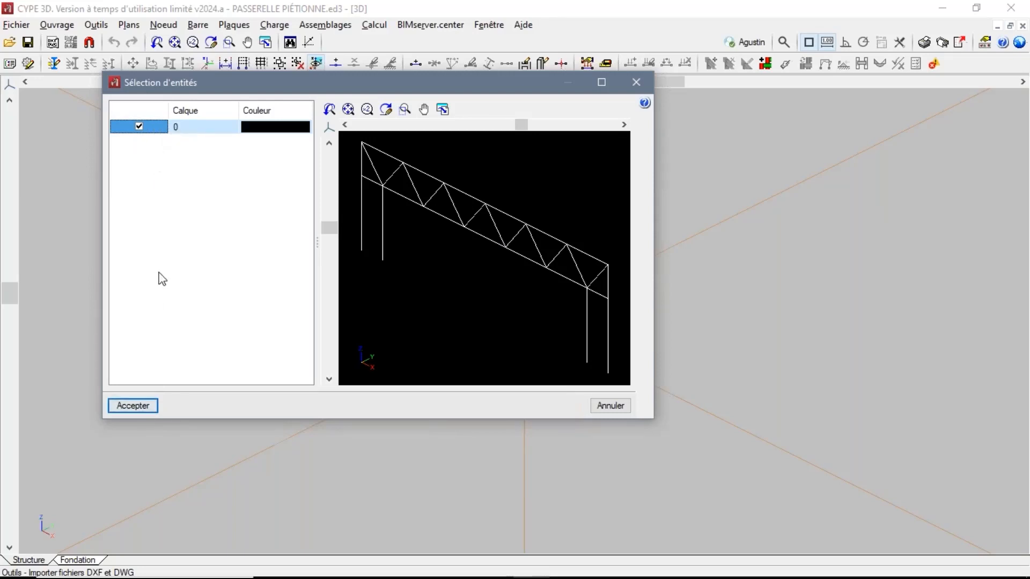
left_click(138, 405)
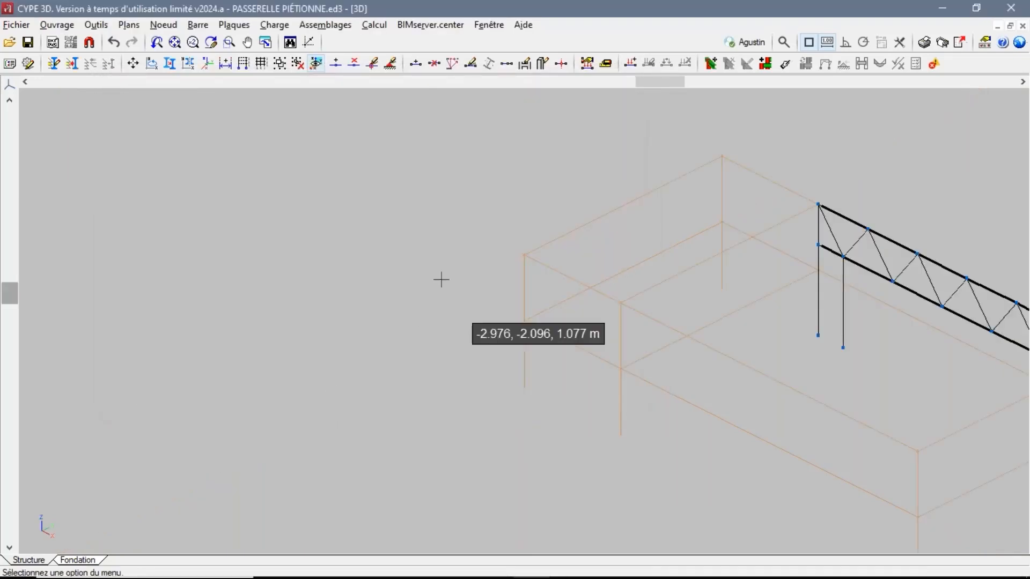
scroll(231, 278, "down", 3)
scroll(682, 290, "up", 3)
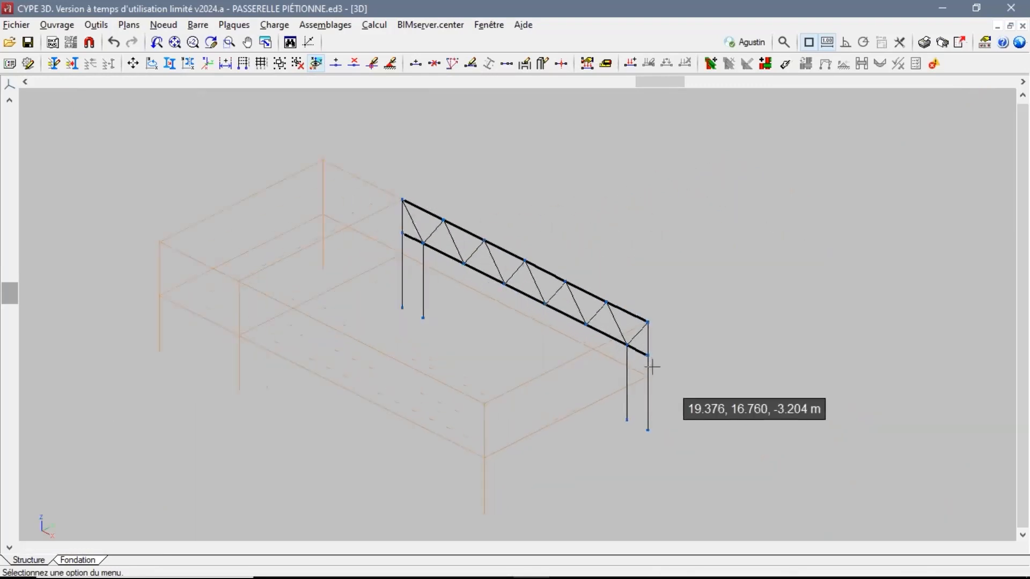
Show the hidden reference planes across the whole imported structure.
left_click(129, 25)
left_click(180, 170)
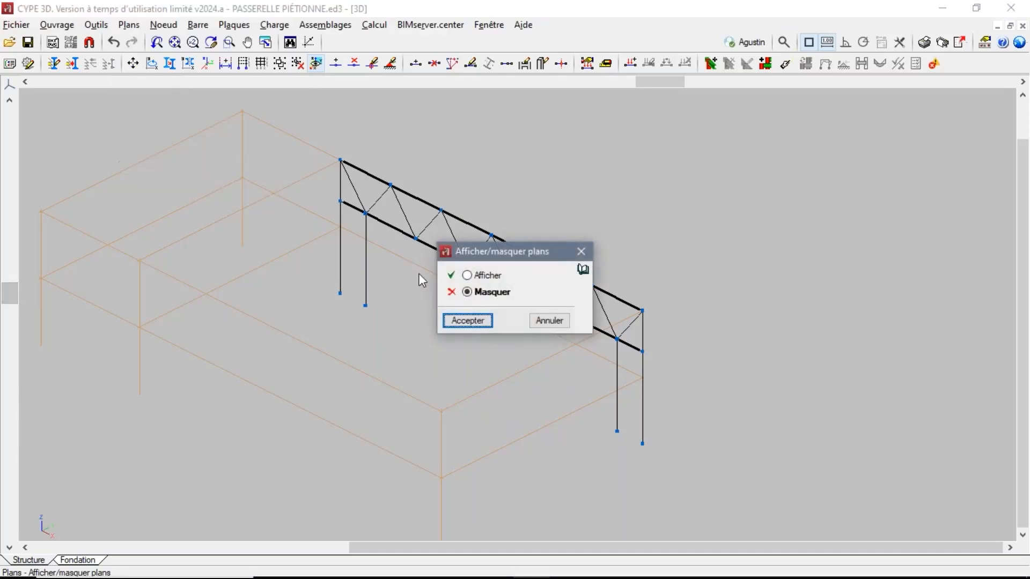
left_click(468, 277)
left_click(471, 321)
left_click(860, 124)
left_click(232, 470)
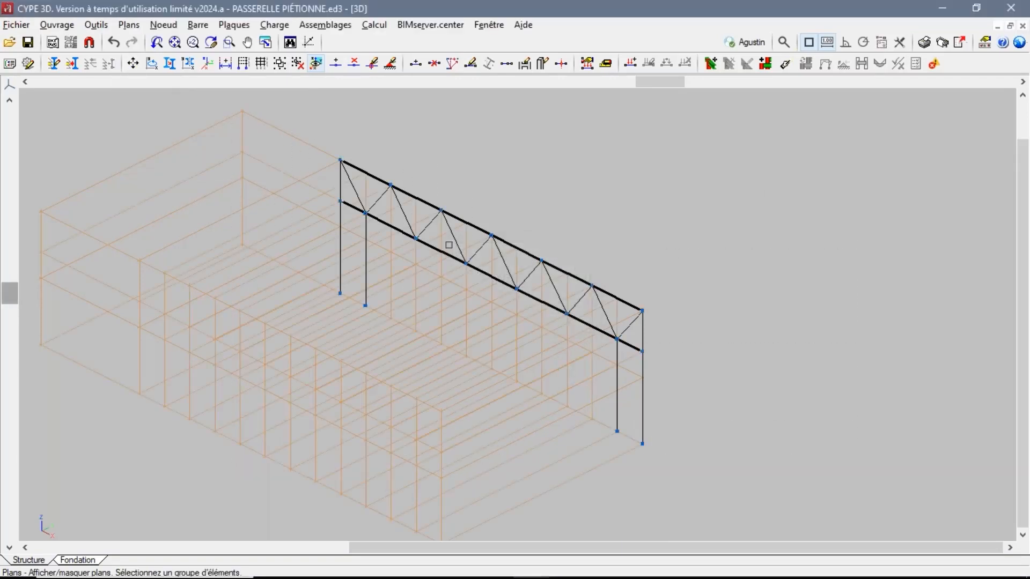
left_click_drag(658, 81, 460, 82)
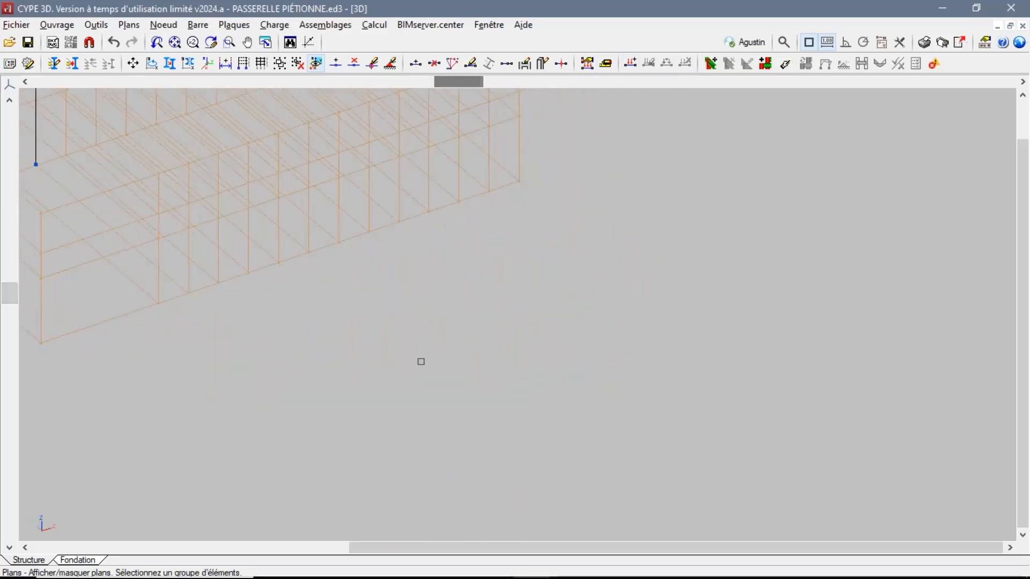
scroll(215, 215, "up", 5)
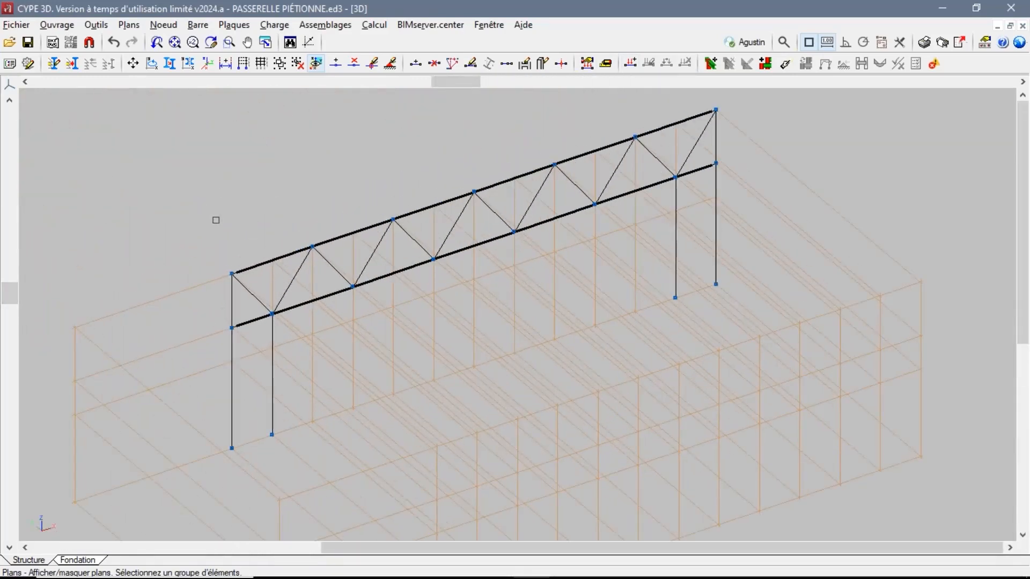
Copy all nodes and bars of the imported frame 2 m in the negative Y direction, using a column base node as the base point.
left_click(96, 25)
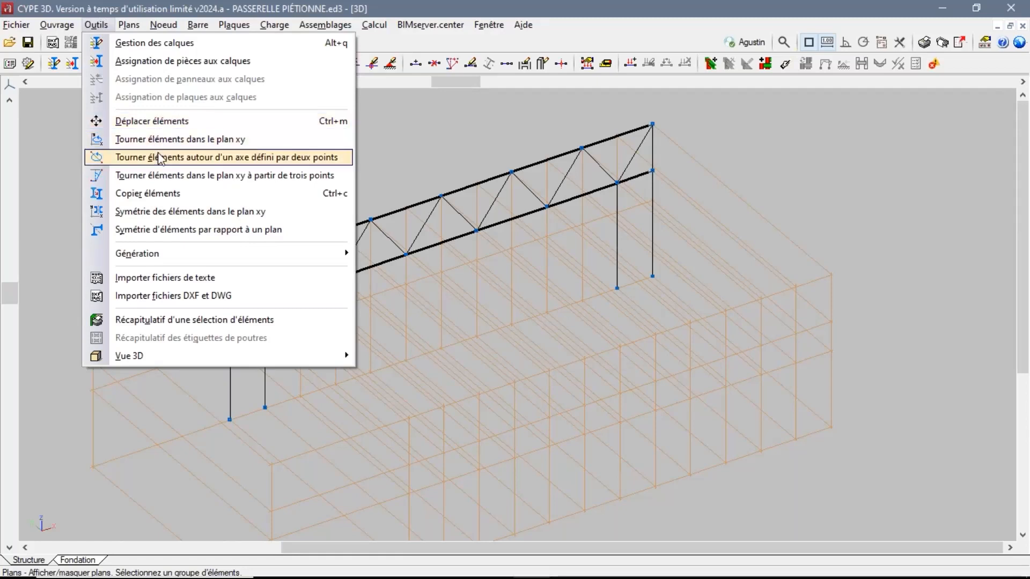
left_click(159, 195)
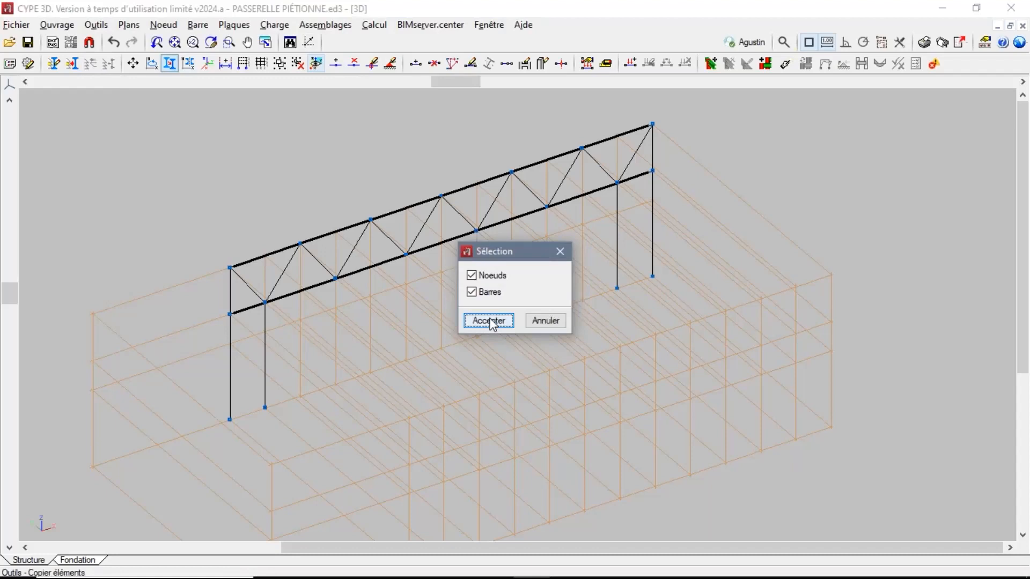
left_click(485, 320)
left_click_drag(684, 105, 128, 451)
scroll(205, 440, "up", 3)
right_click(247, 406)
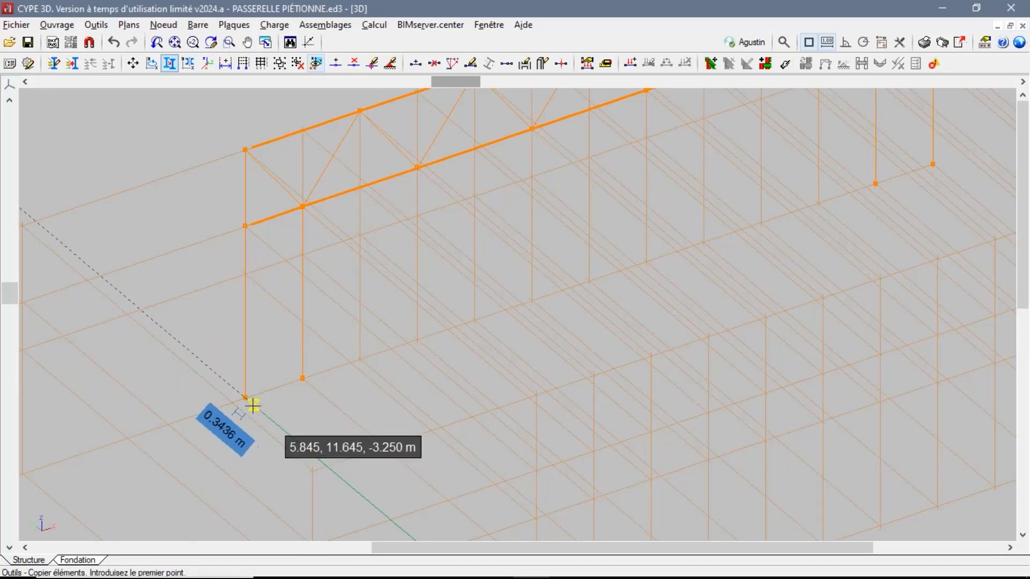
left_click(244, 397)
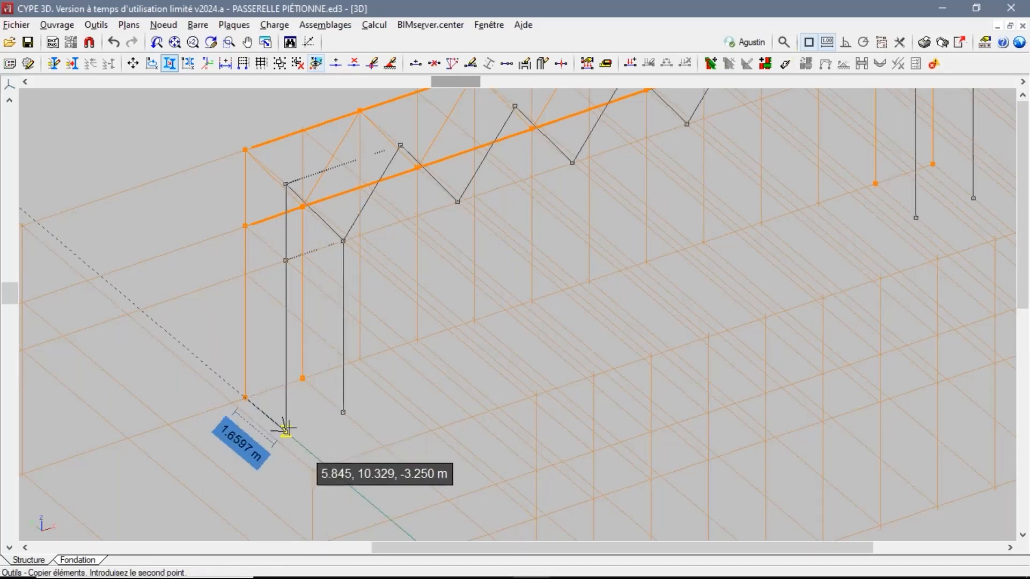
type("2")
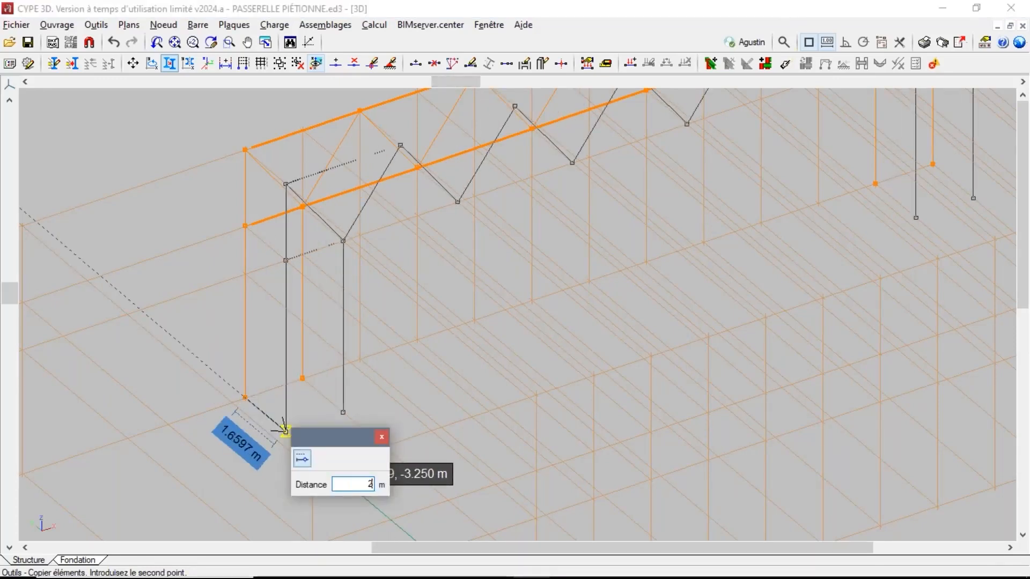
key("Return")
right_click(285, 480)
scroll(253, 455, "down", 2)
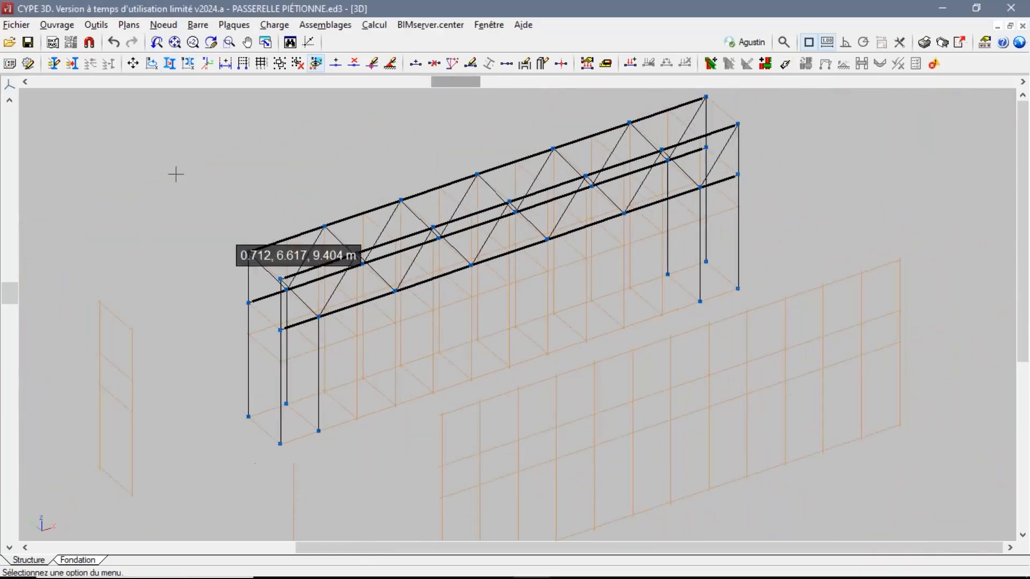
Hide the reference planes around both trusses and their columns.
left_click(129, 25)
left_click(182, 167)
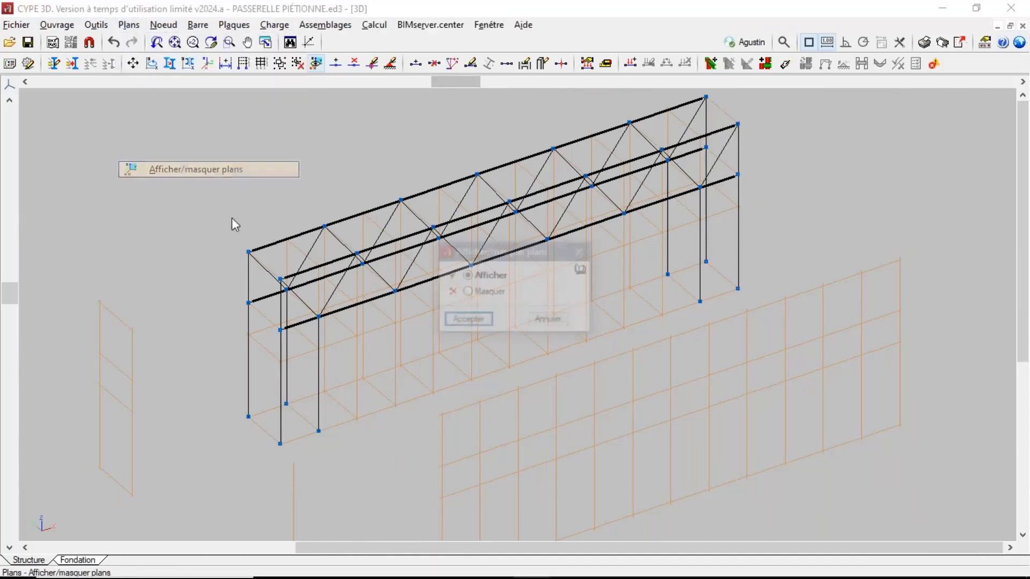
left_click(475, 292)
left_click(478, 319)
scroll(360, 334, "down", 2)
left_click_drag(668, 179, 209, 444)
left_click_drag(456, 84, 359, 86)
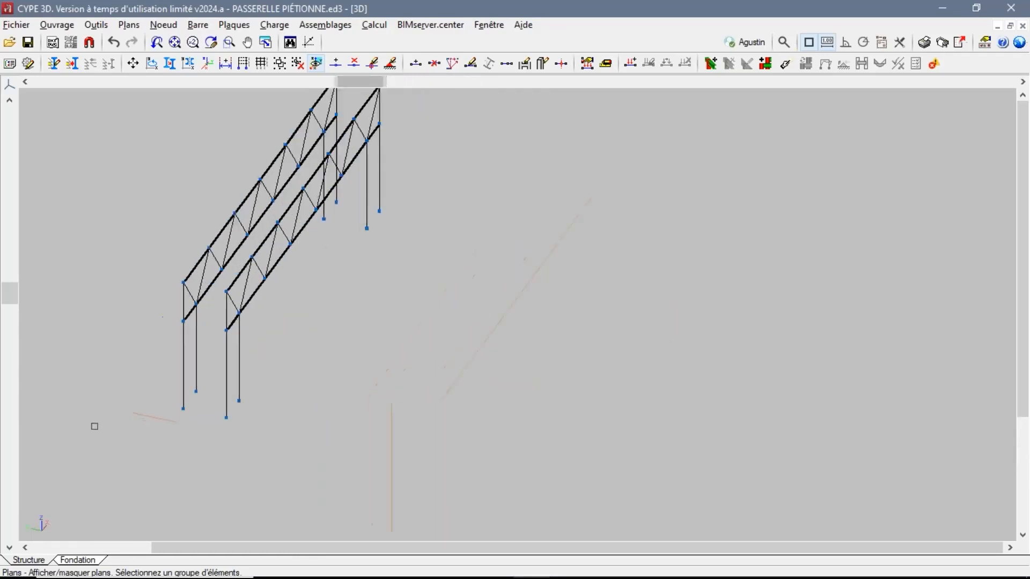
scroll(95, 426, "up", 2)
scroll(338, 374, "up", 1)
scroll(75, 273, "up", 1)
scroll(341, 415, "down", 2)
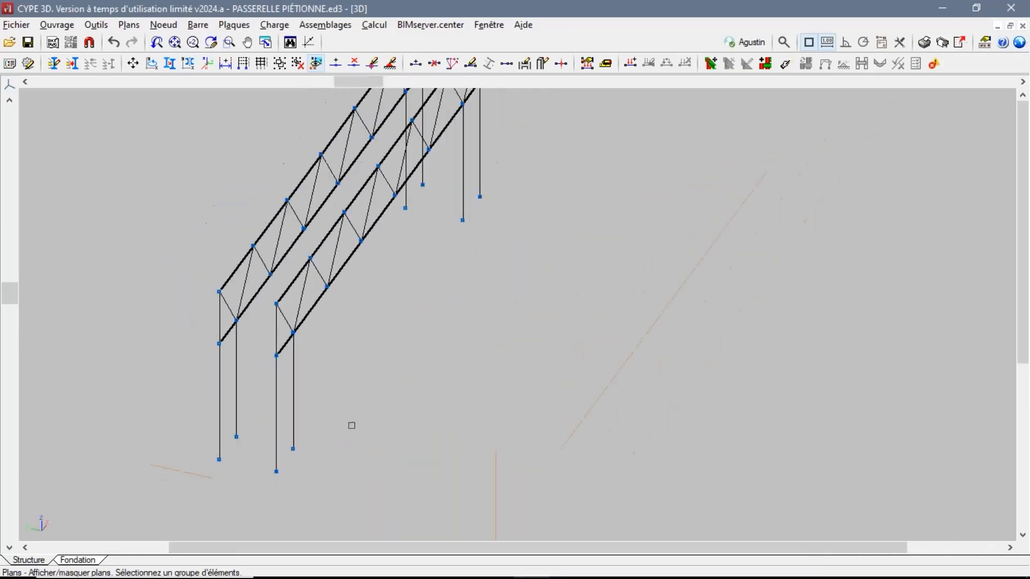
scroll(352, 425, "down", 1)
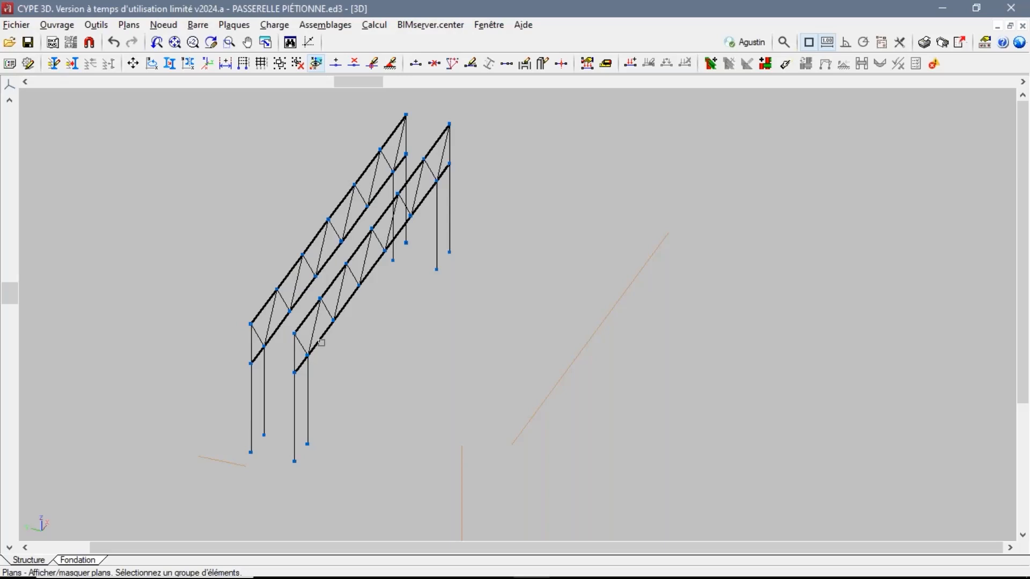
Create a 2D view of the copied frame's plane from three of its truss nodes and title it PORTIQUE 1.
left_click(487, 26)
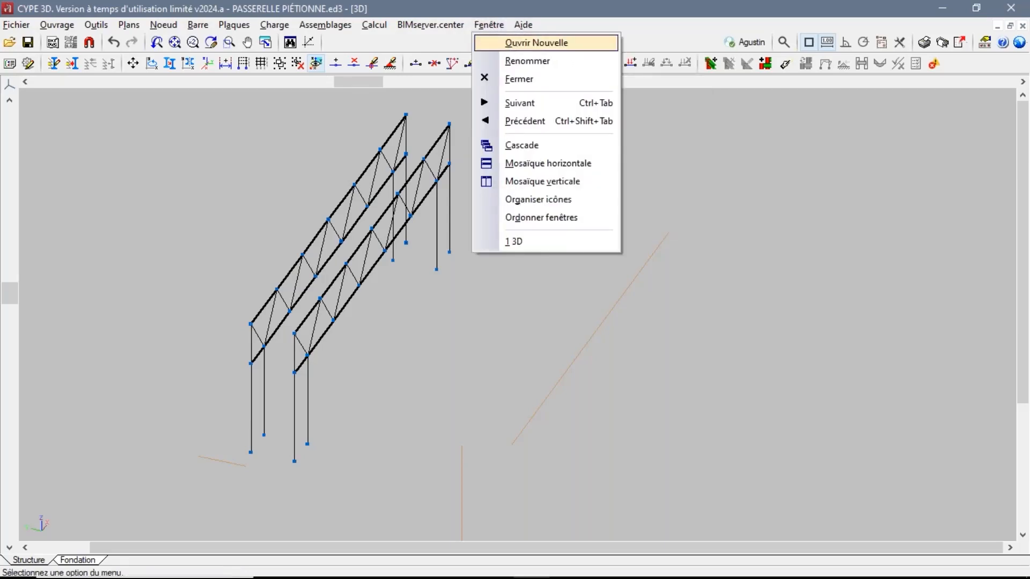
left_click(514, 43)
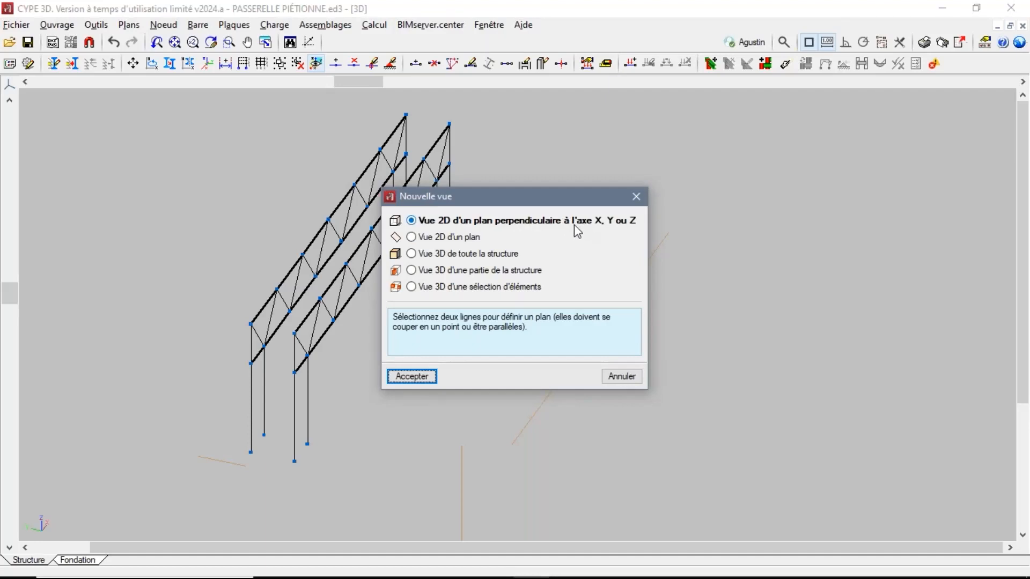
left_click(429, 237)
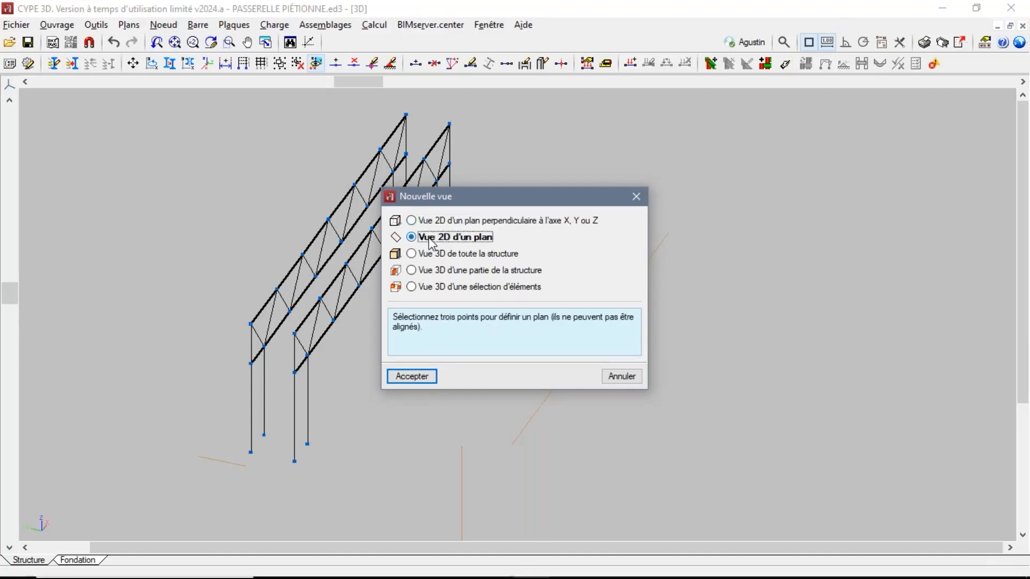
left_click(407, 376)
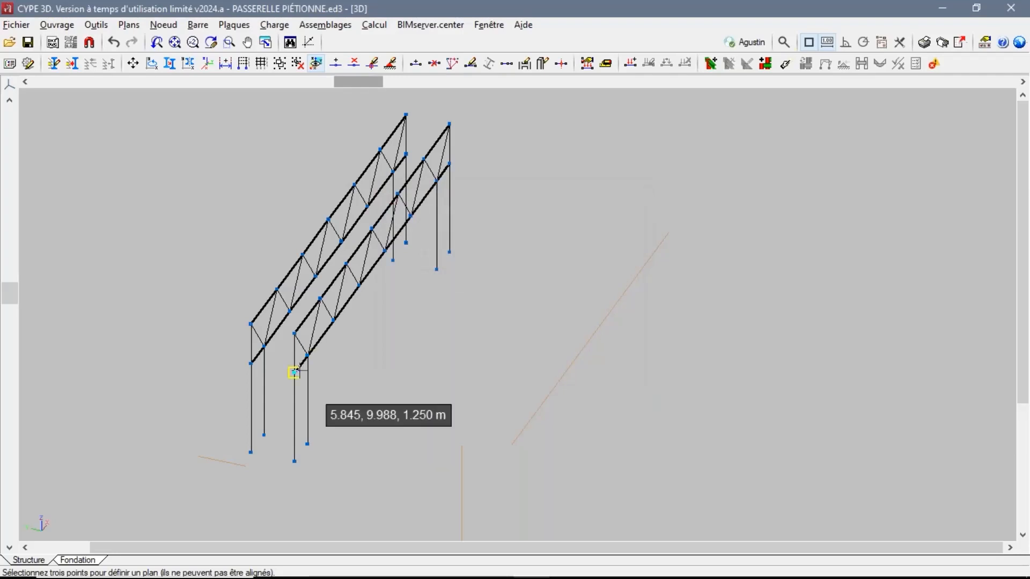
left_click(307, 356)
left_click(294, 334)
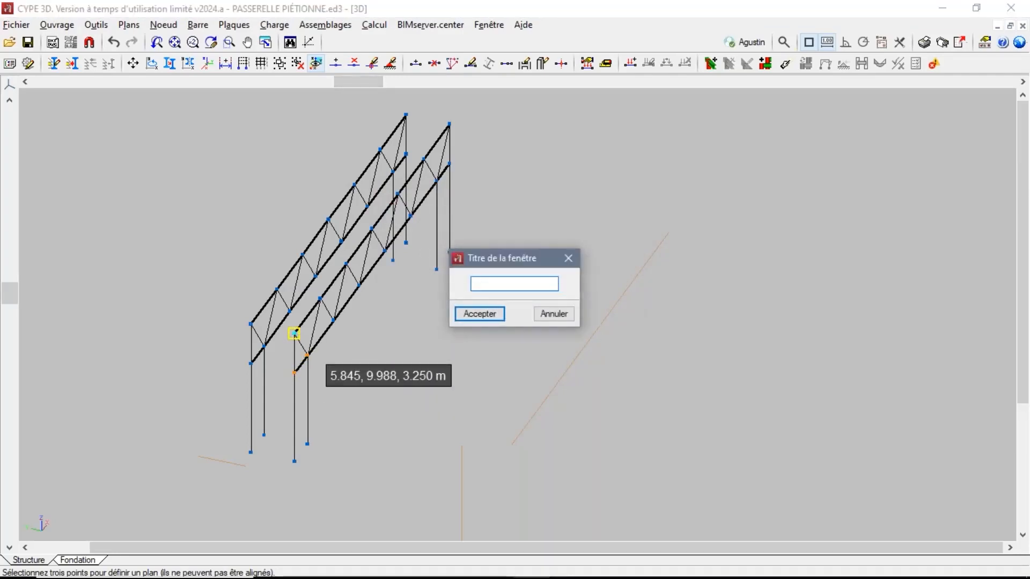
type("PORTI")
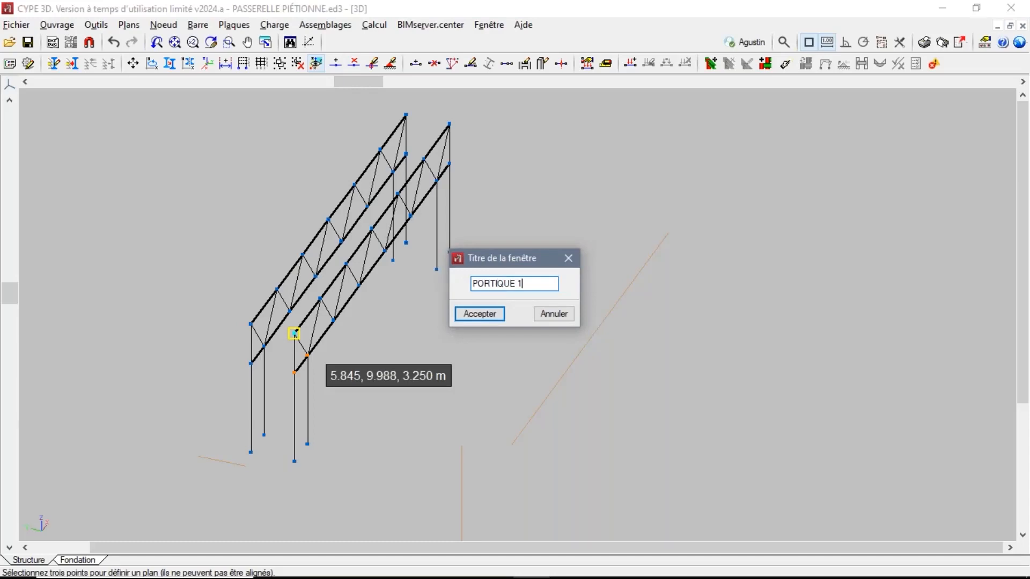
type("QUE 1")
left_click(472, 314)
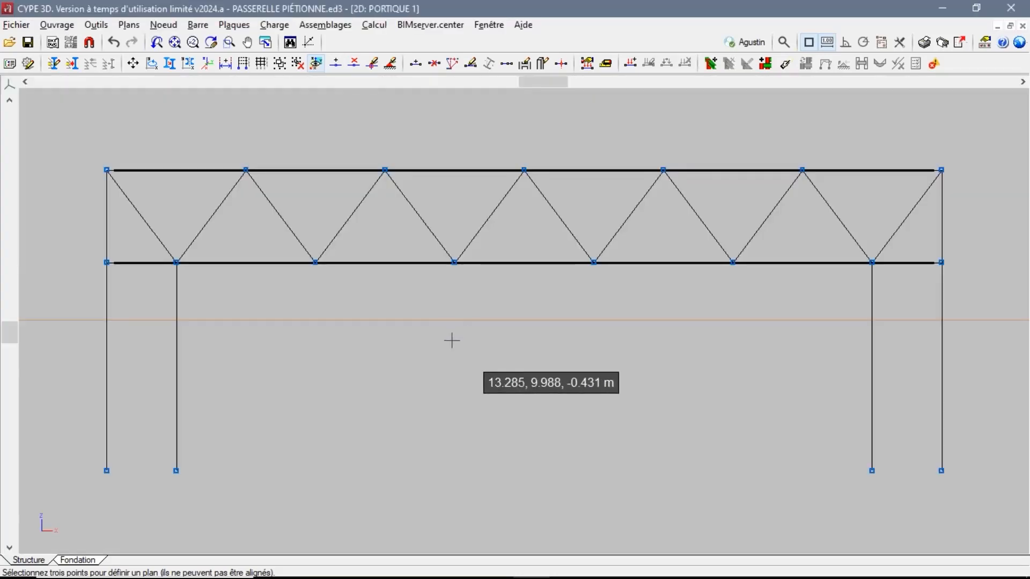
Return to the 3D view and start creating another new view.
left_click(489, 26)
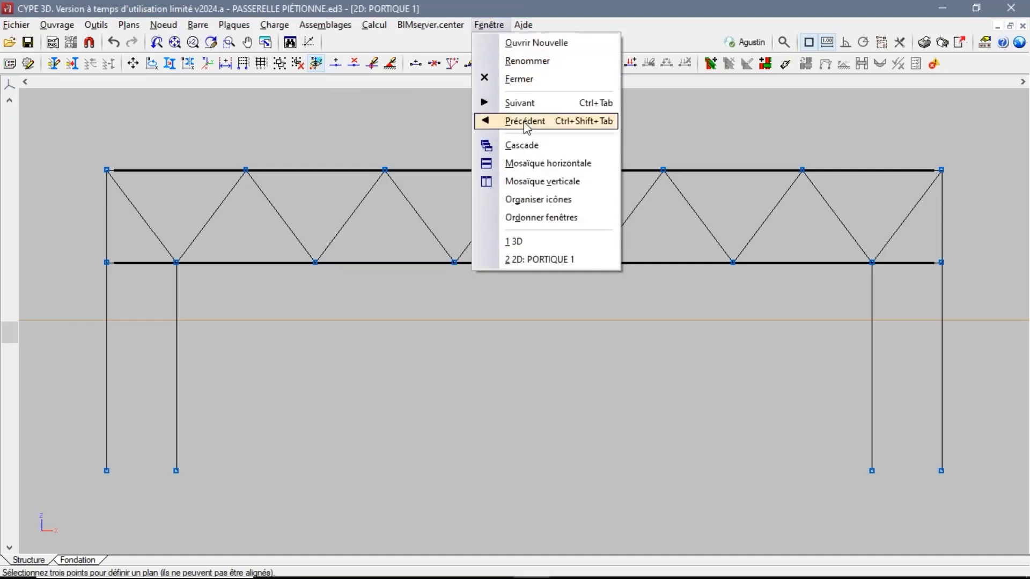
left_click(521, 239)
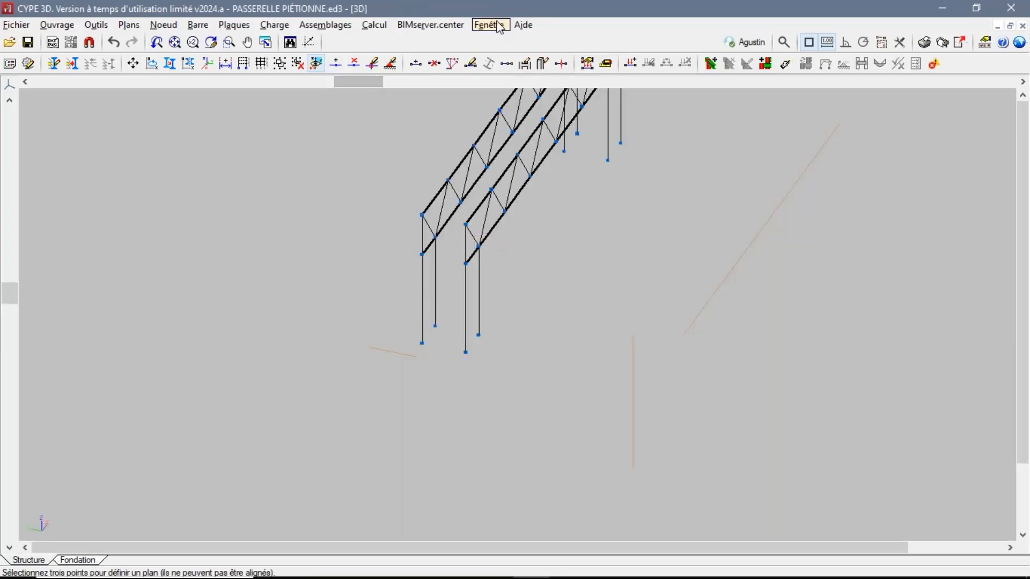
left_click(495, 27)
left_click(513, 44)
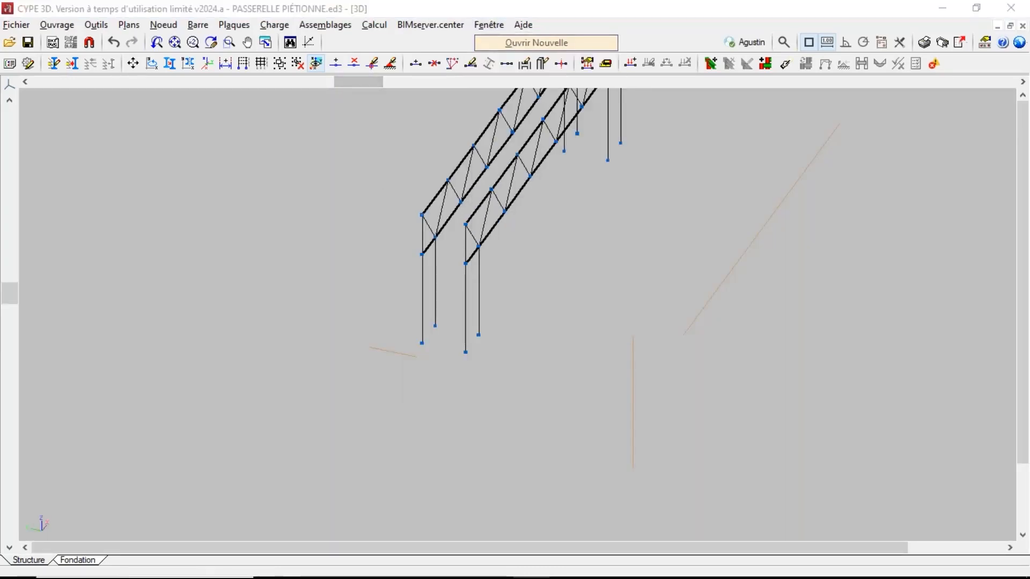